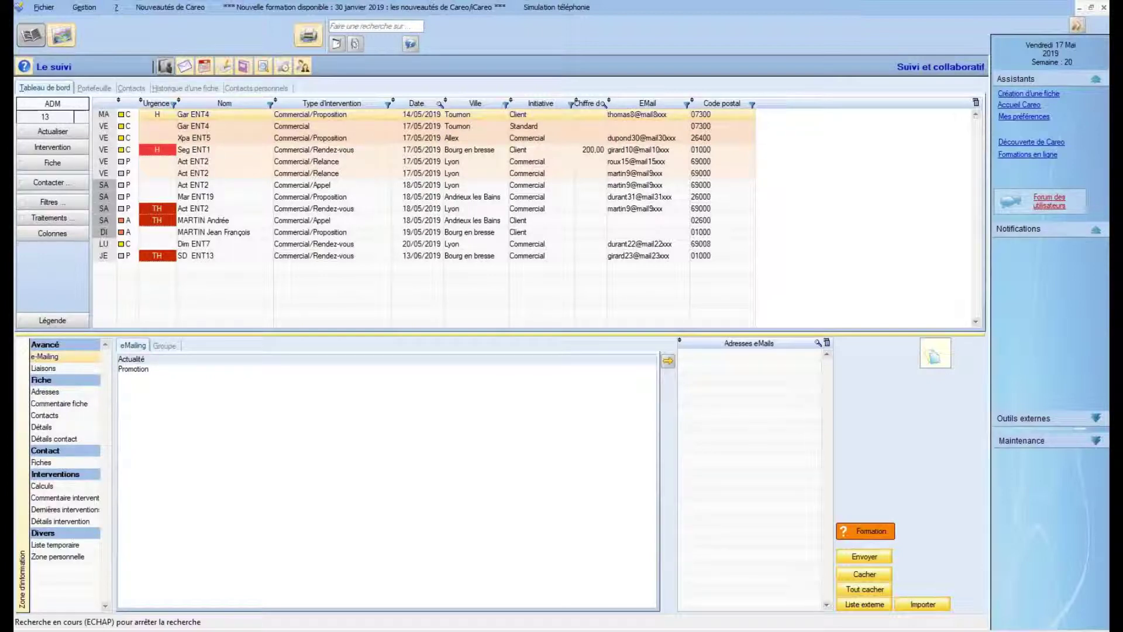
# - Review the outgoing mail (SMTP) settings among the devices in the local software configuration, and leave without saving
pyautogui.click(48, 12)
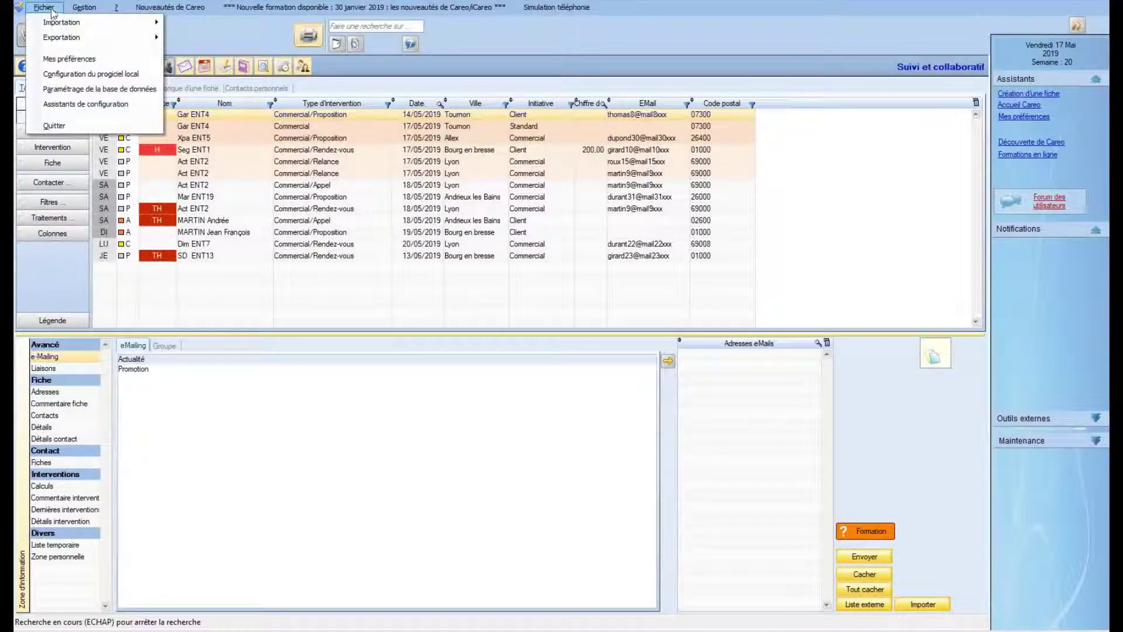
pyautogui.click(109, 76)
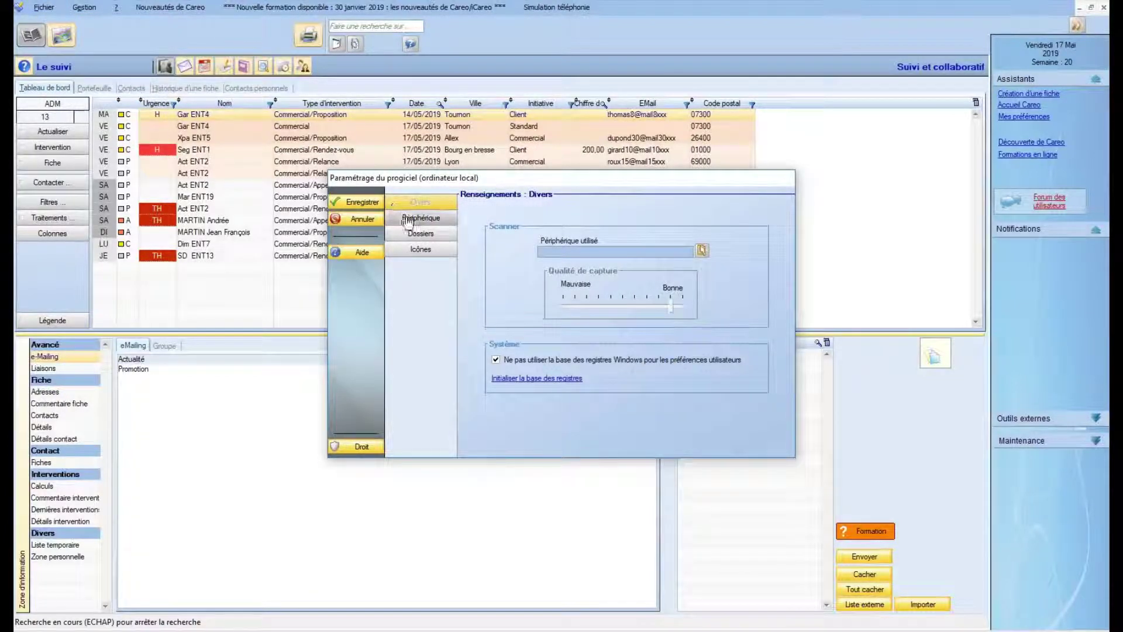
pyautogui.click(412, 219)
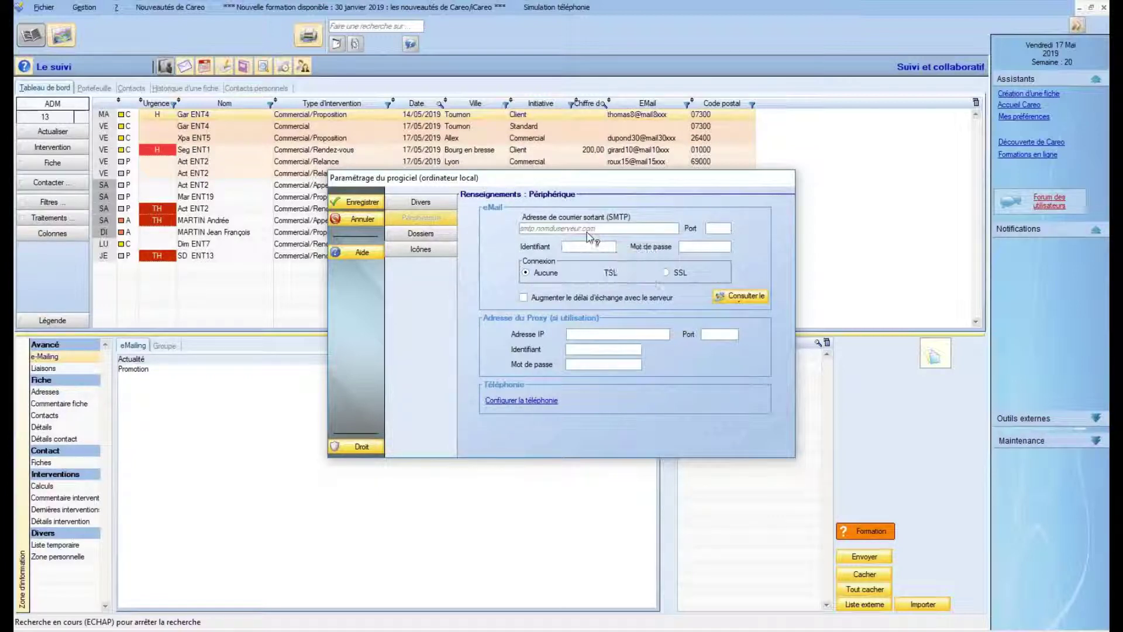
pyautogui.click(355, 224)
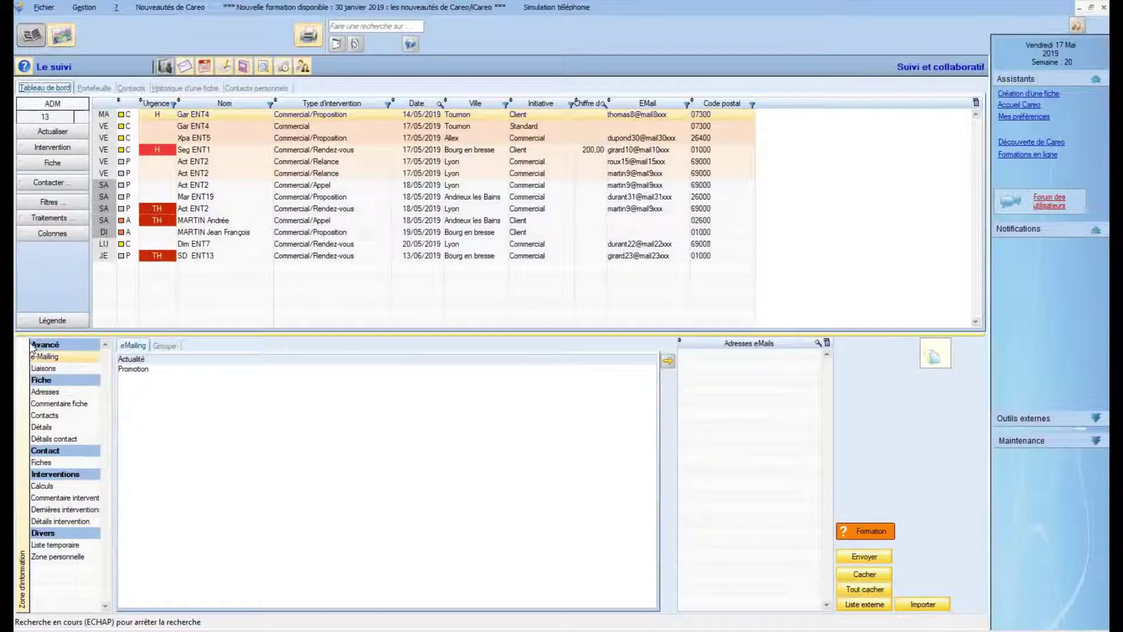
# - Show the e-mailing groups and filter the dashboard's intervention type to Commercial/Relance
pyautogui.click(68, 359)
pyautogui.click(164, 345)
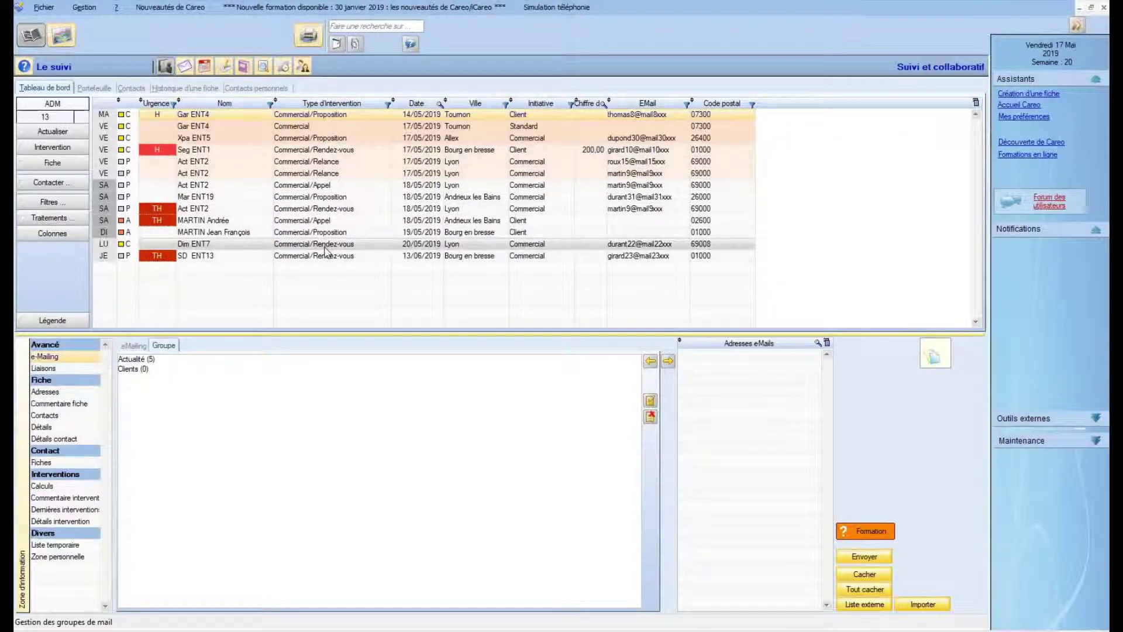
pyautogui.click(388, 105)
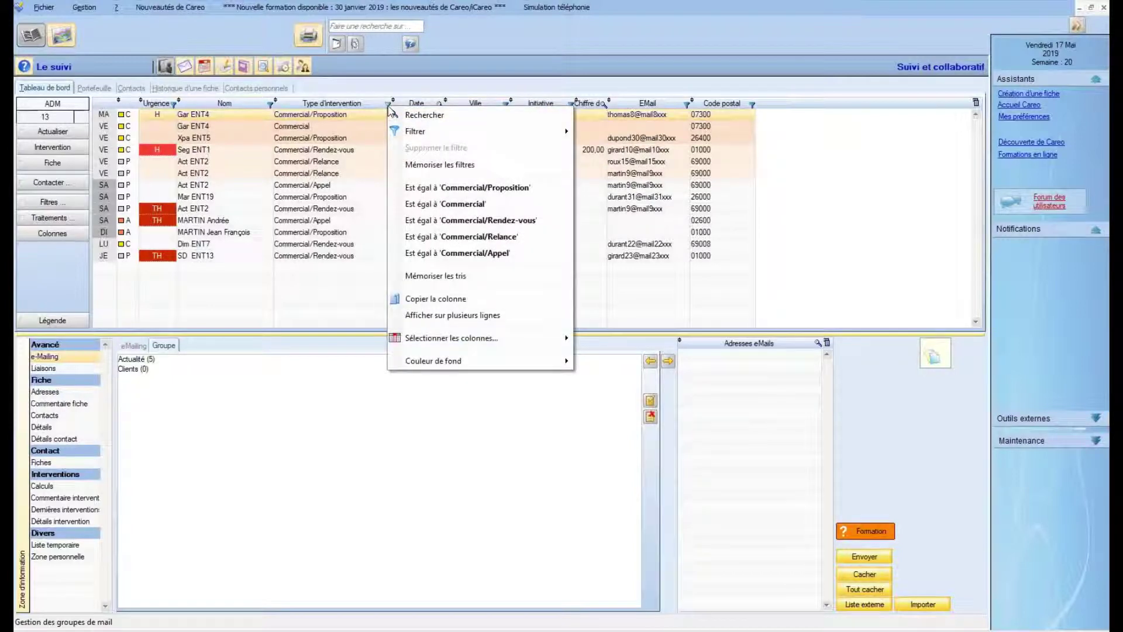
pyautogui.click(515, 237)
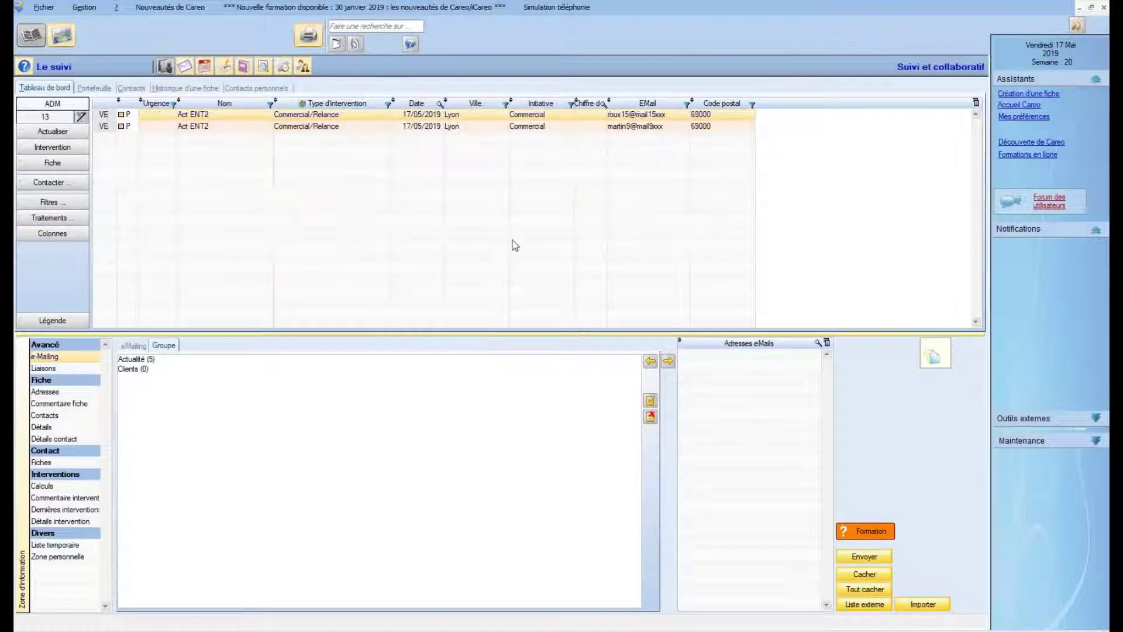
# - Add the e-mail addresses of both filtered Commercial/Relance interventions to the mailing address list, and clear the dashboard filter
pyautogui.keyDown('ctrl'); pyautogui.click(340, 126); pyautogui.keyUp('ctrl')
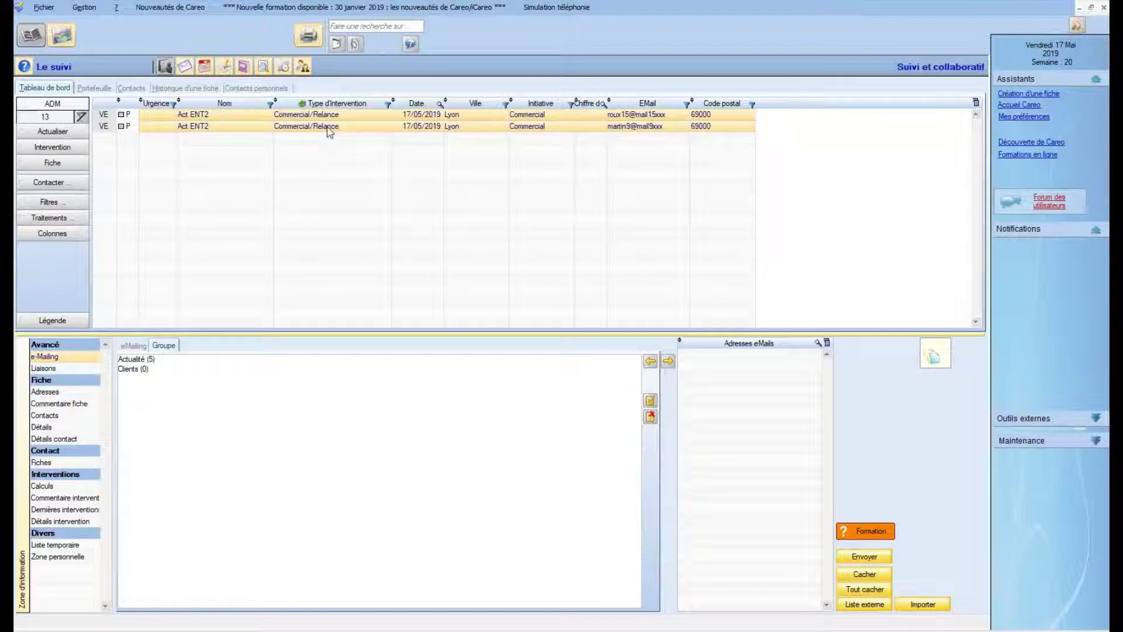
pyautogui.moveTo(329, 132); pyautogui.dragTo(721, 391)
pyautogui.moveTo(720, 386); pyautogui.dragTo(721, 386)
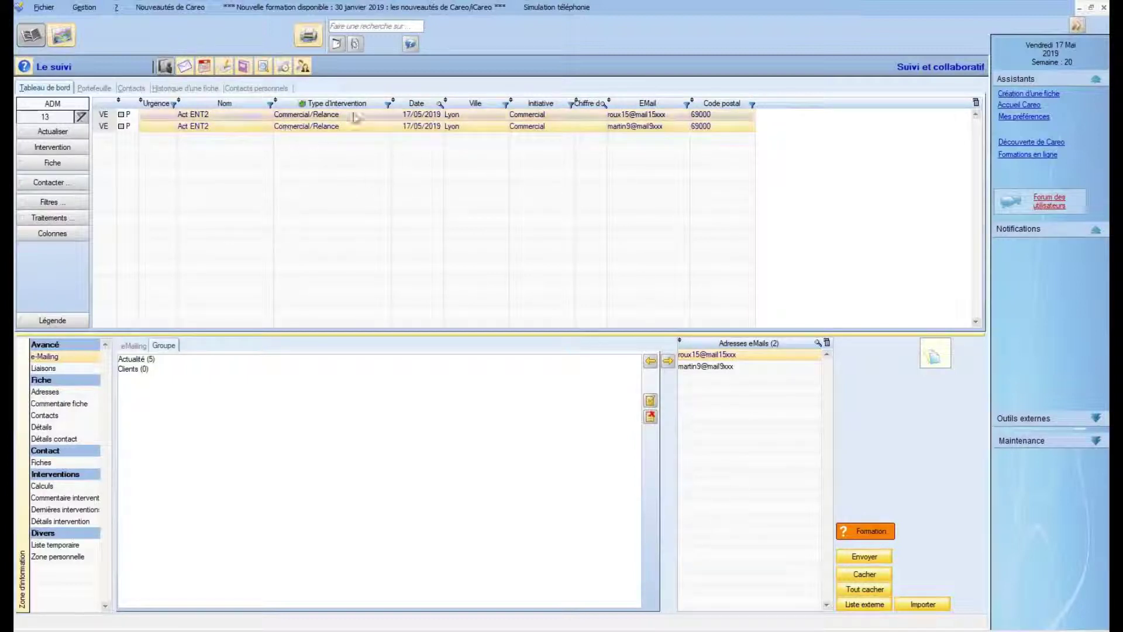
pyautogui.click(82, 120)
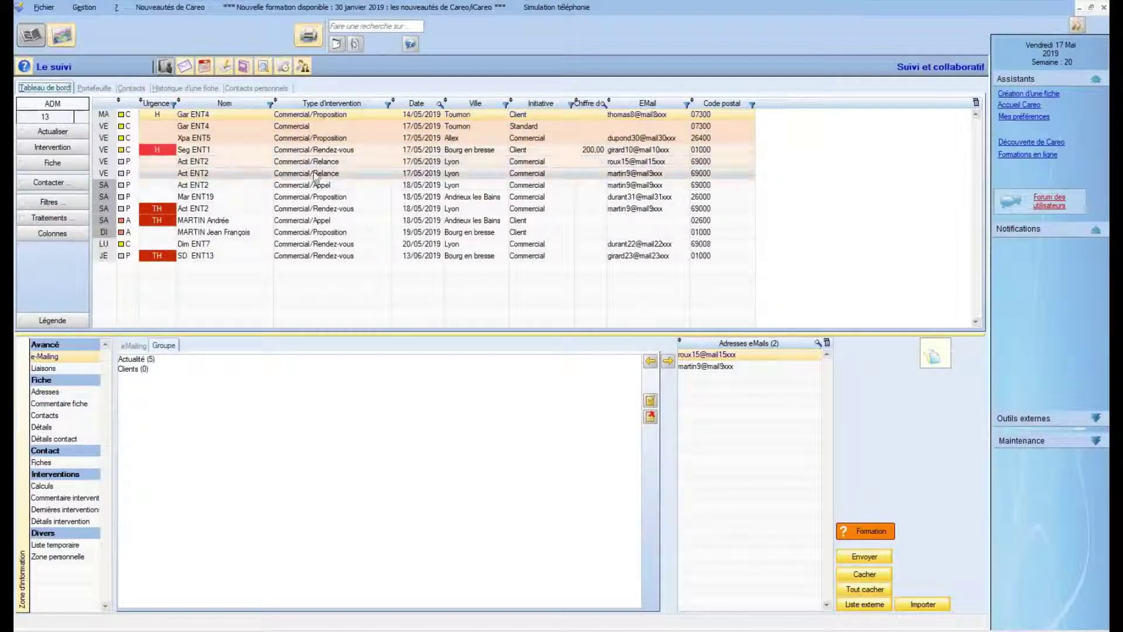
# - Add the addresses of three records from the whole portfolio, in Lyon, Privas and Puys du Martin, to the mailing address list
pyautogui.click(100, 92)
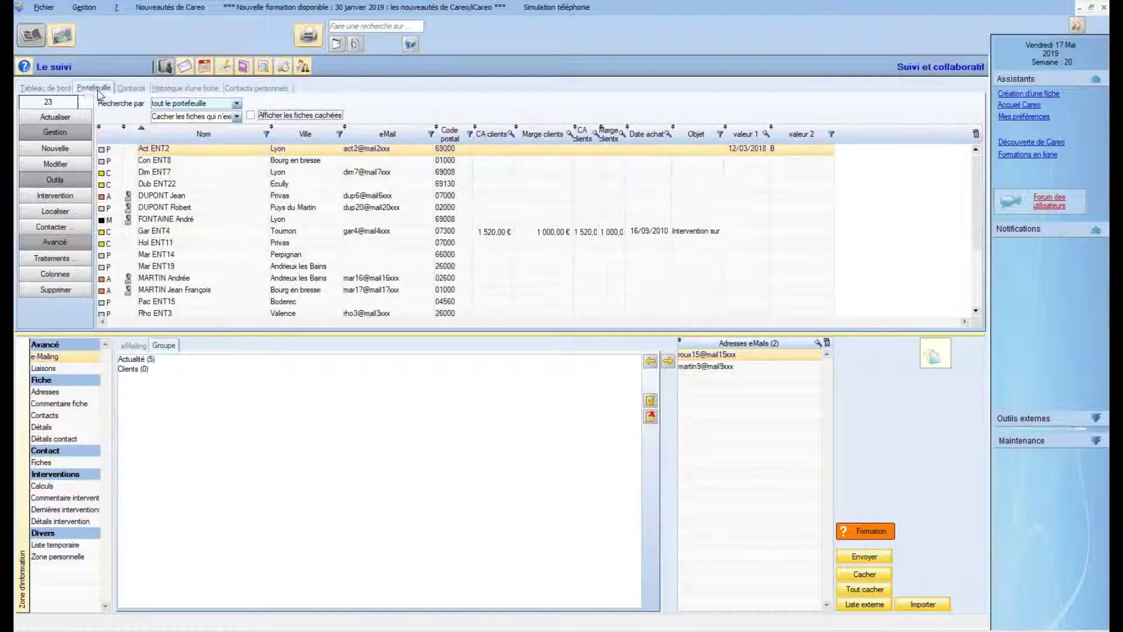
pyautogui.click(194, 106)
pyautogui.click(195, 105)
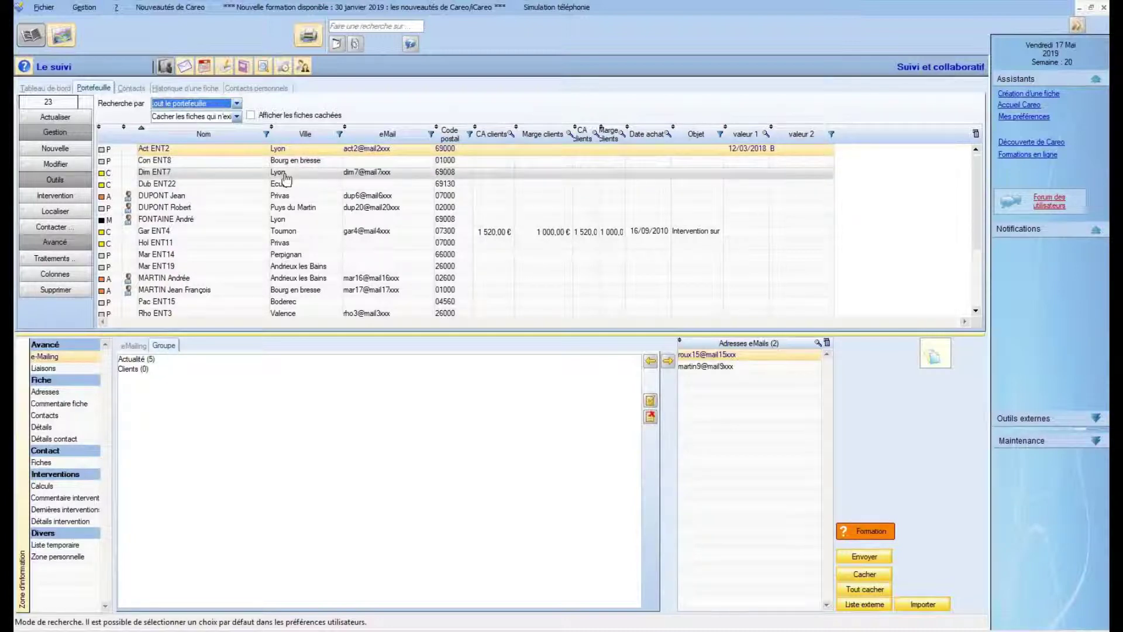
pyautogui.click(287, 175)
pyautogui.keyDown('ctrl'); pyautogui.click(290, 196); pyautogui.keyUp('ctrl')
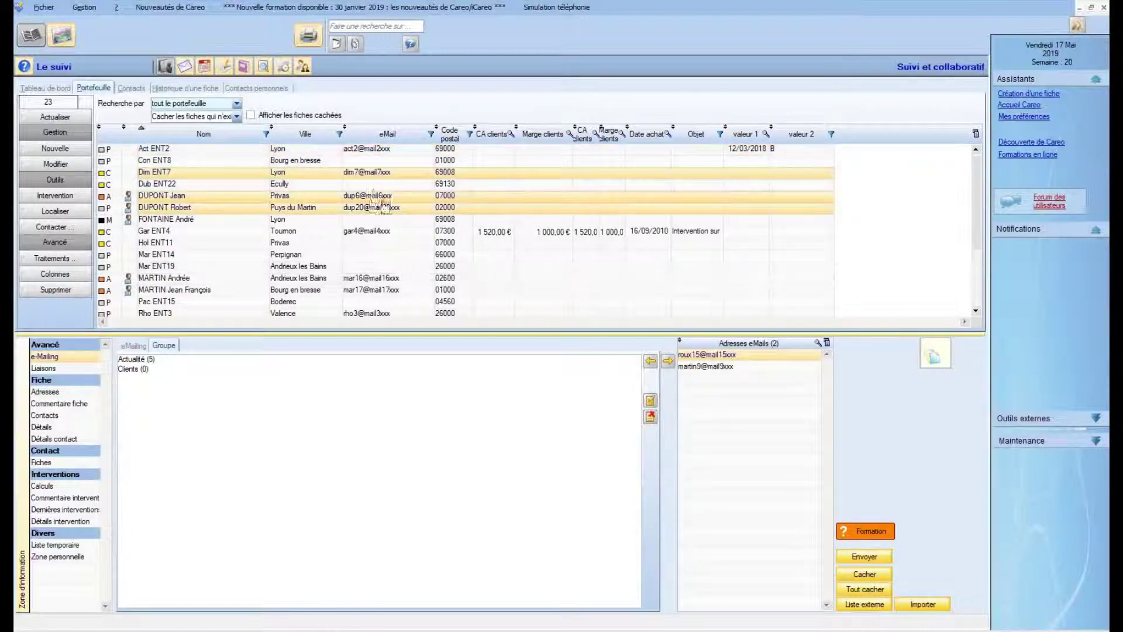
pyautogui.moveTo(280, 202); pyautogui.dragTo(723, 416)
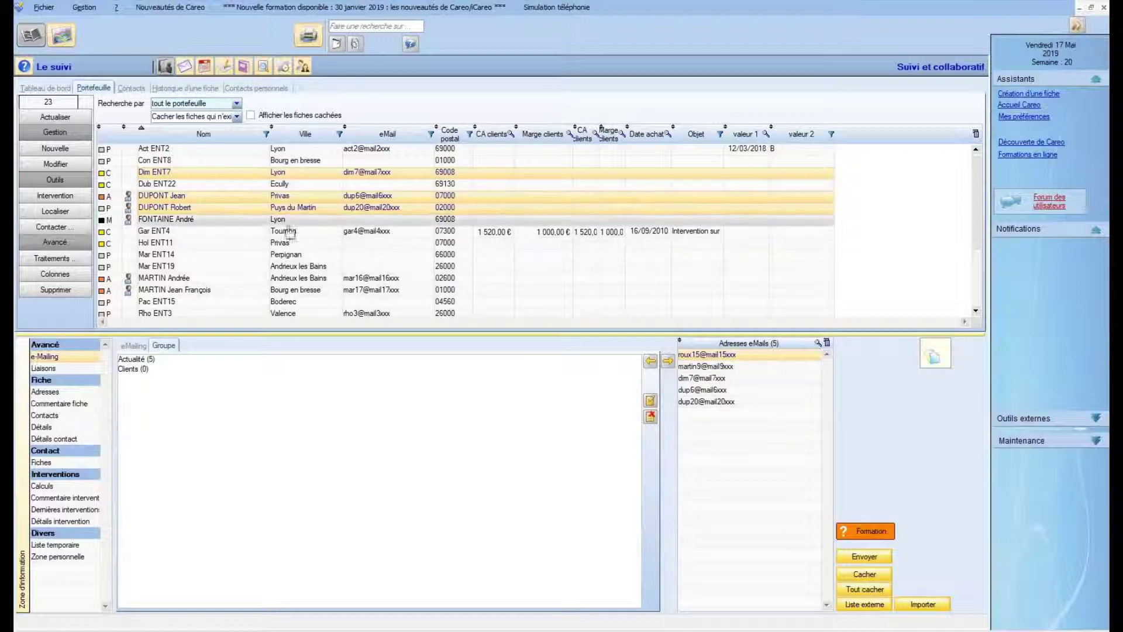
pyautogui.click(292, 279)
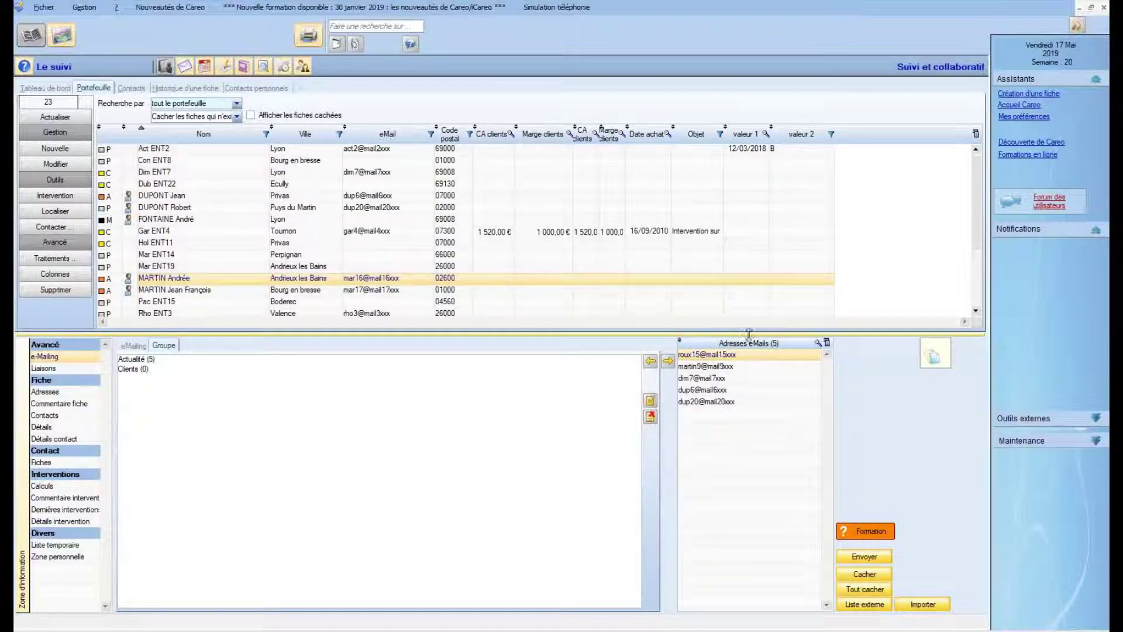
# - Start an e-mailing to the collected addresses and bring up its simplified message body for editing
pyautogui.click(878, 564)
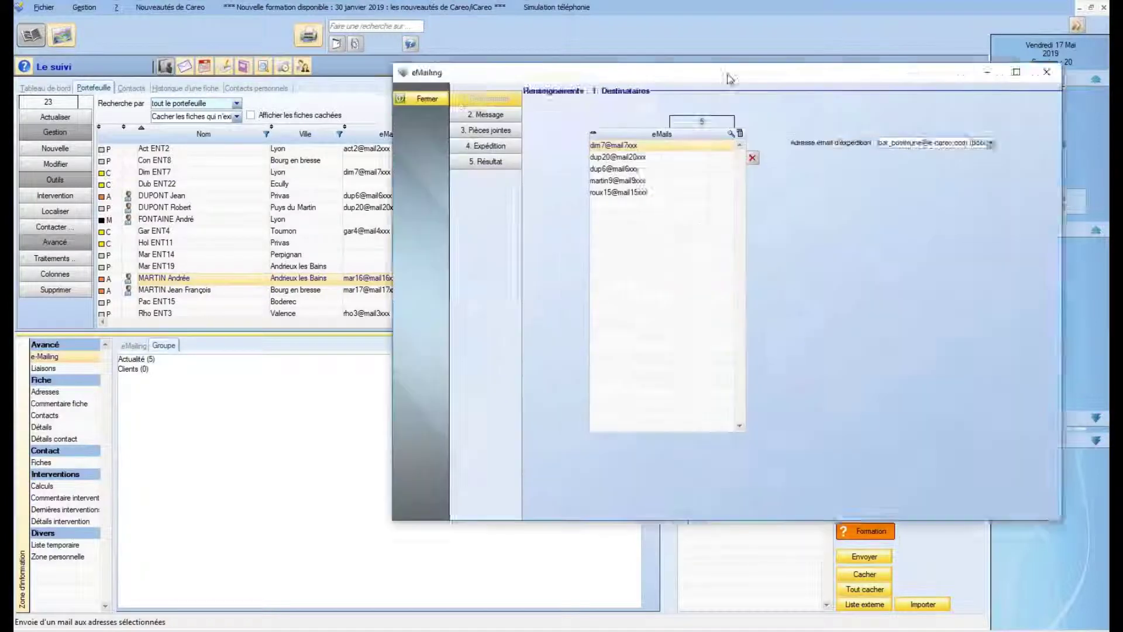
pyautogui.moveTo(726, 80); pyautogui.dragTo(521, 50)
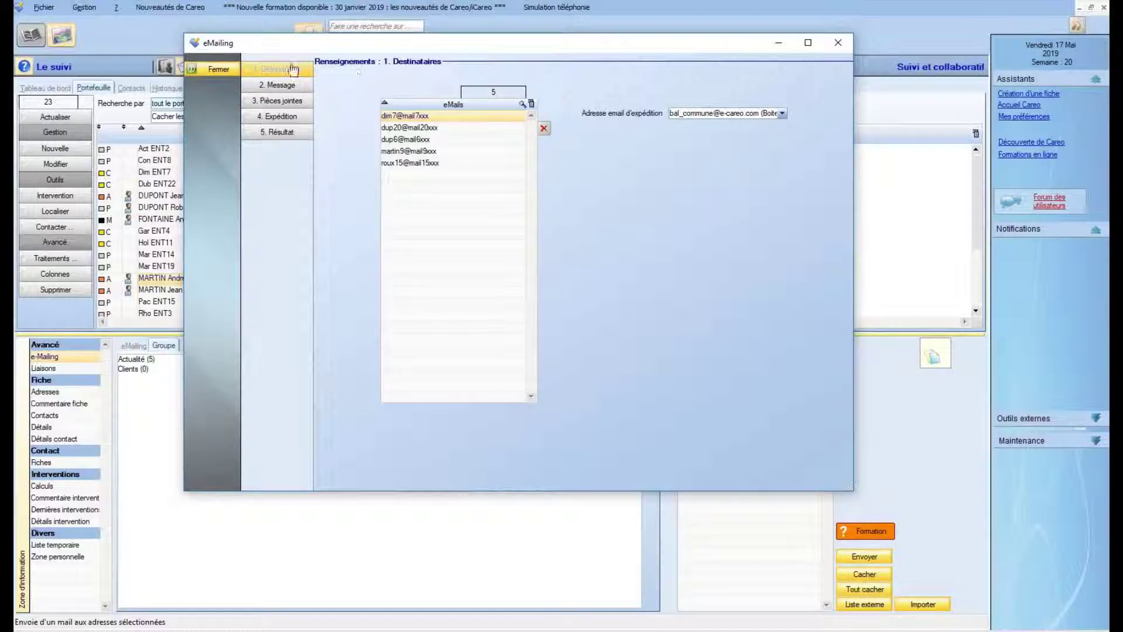
pyautogui.click(282, 88)
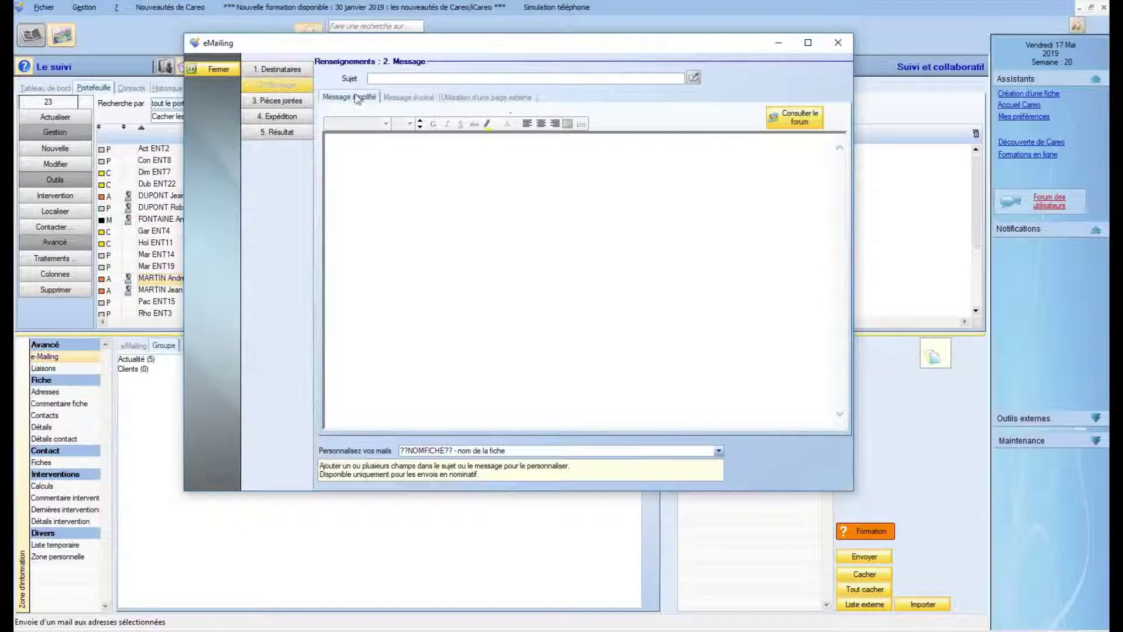
pyautogui.click(369, 168)
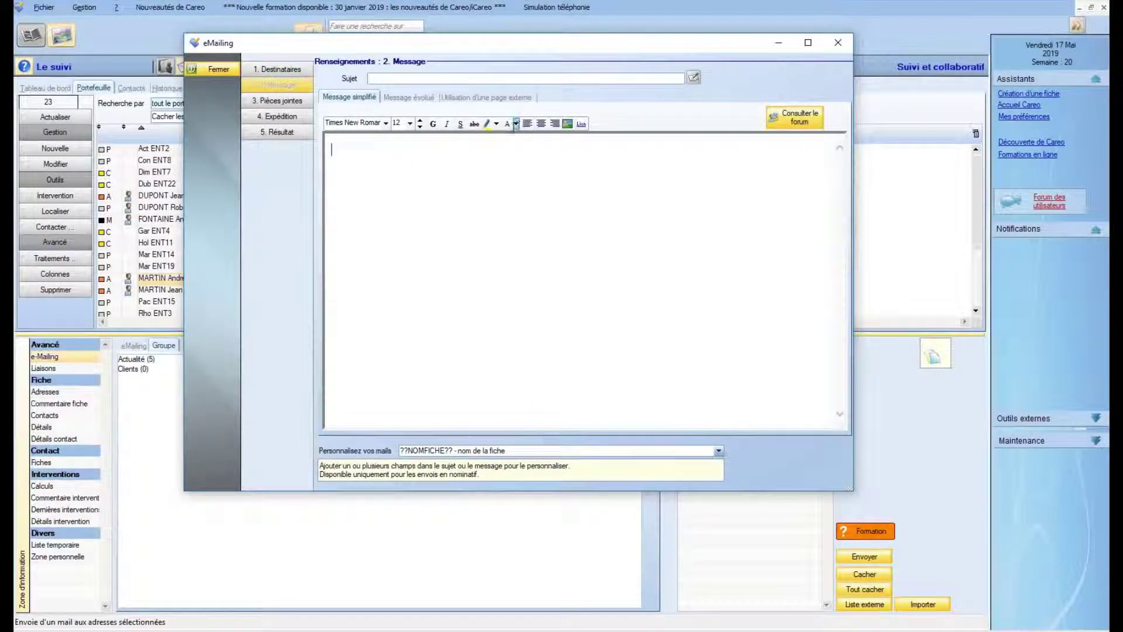
# - Write the greeting "Bonjour ??NOM??," in the message body, using the personalisation variable for the contact's name
pyautogui.click(435, 451)
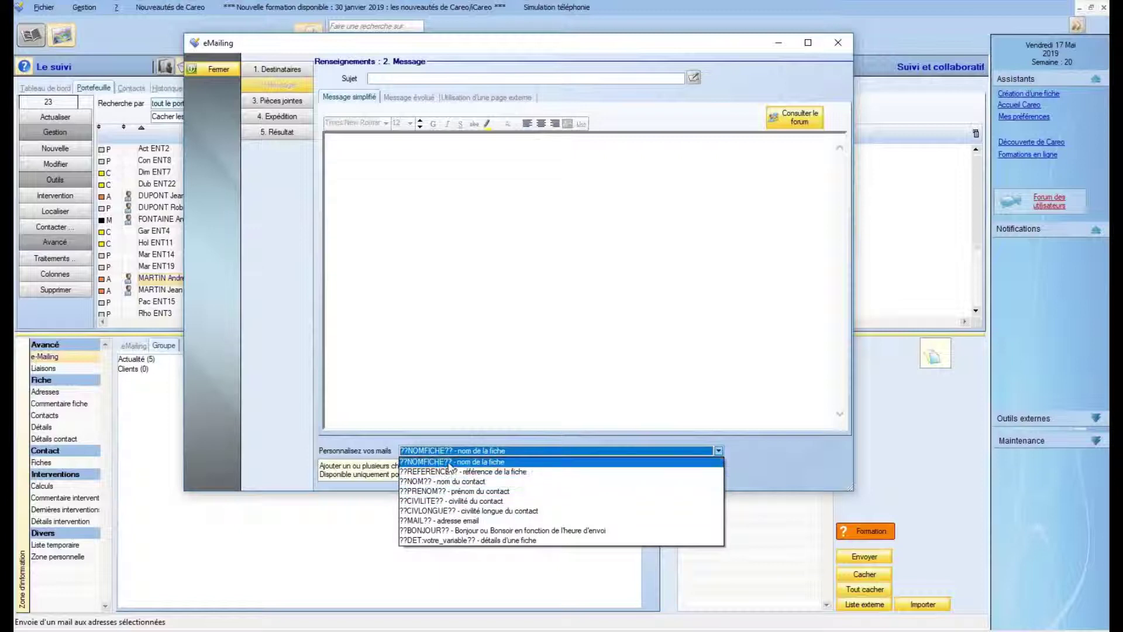
pyautogui.click(448, 463)
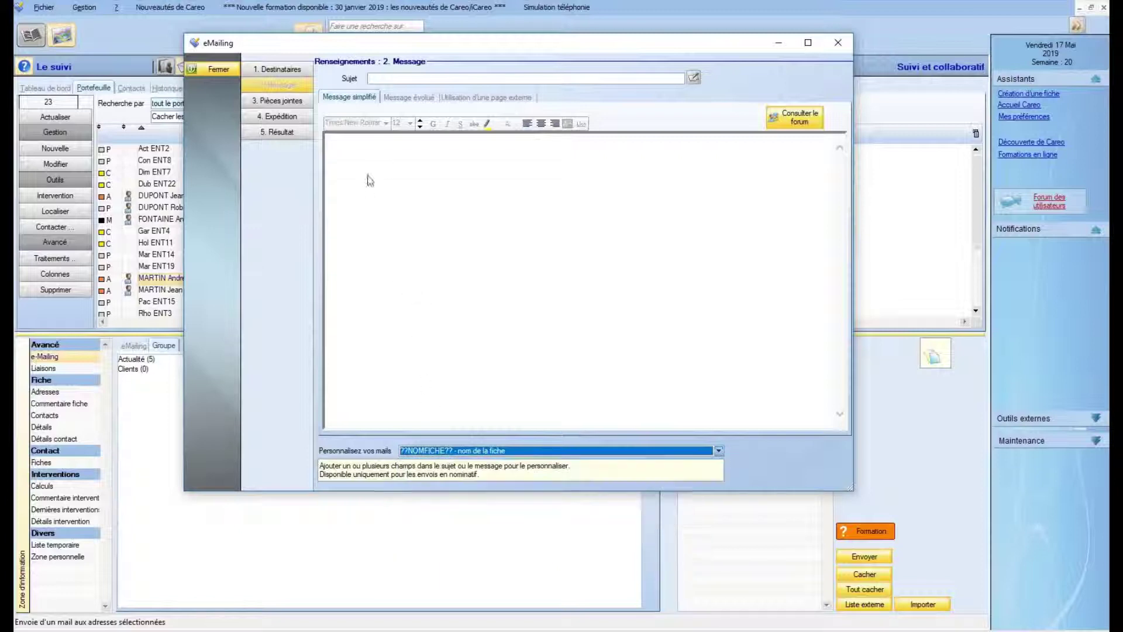
pyautogui.click(410, 166)
pyautogui.write('Bonjour ??')
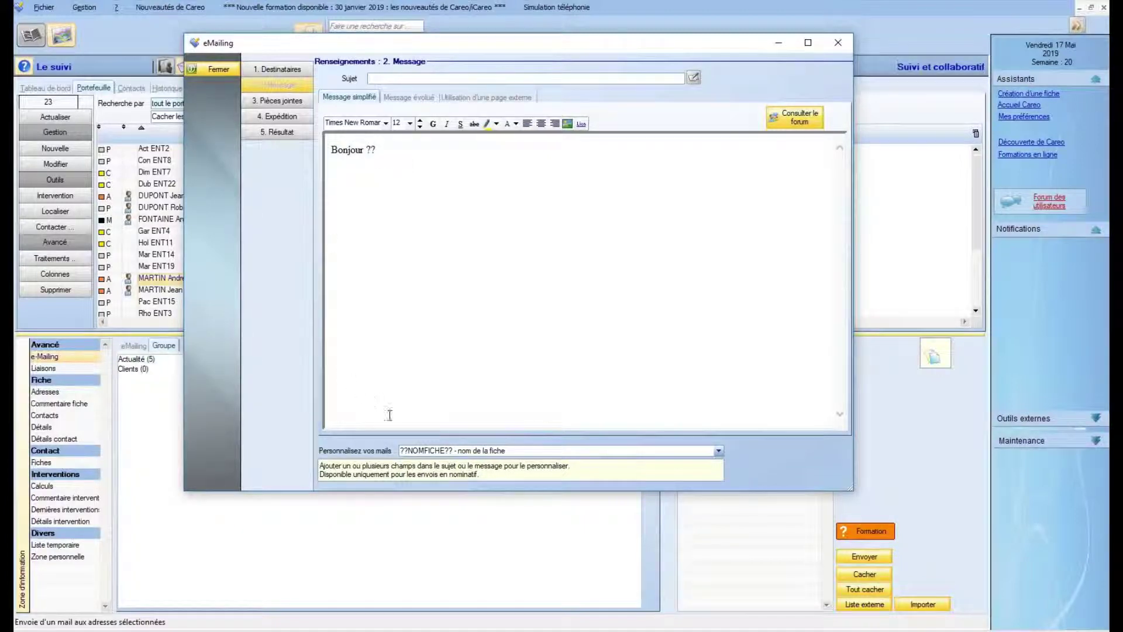
pyautogui.click(421, 451)
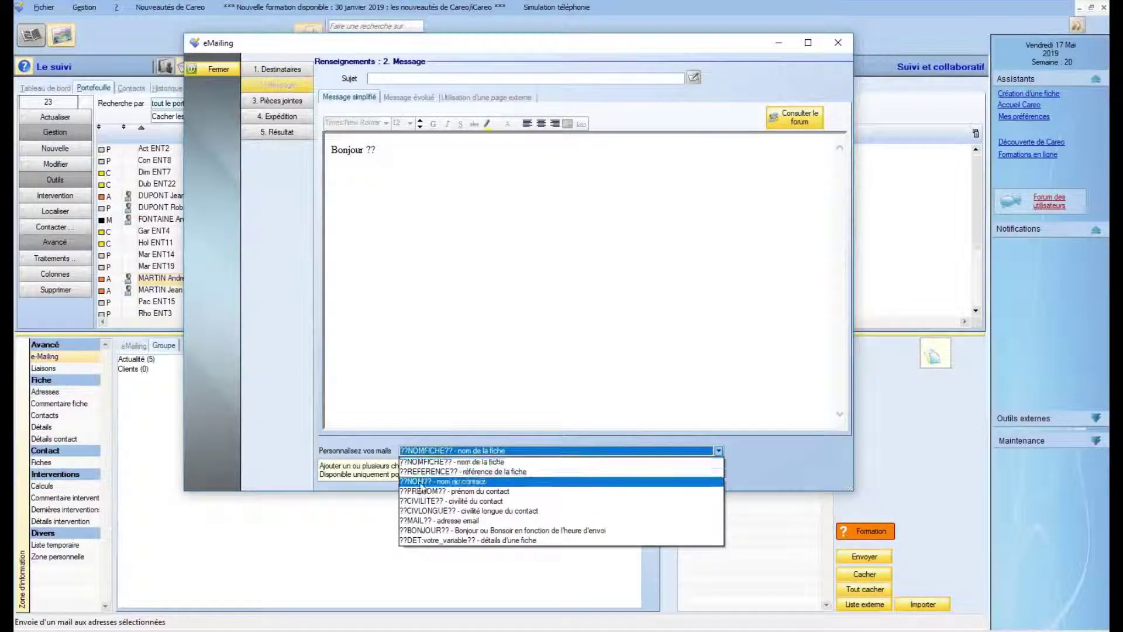
pyautogui.click(421, 481)
pyautogui.click(405, 146)
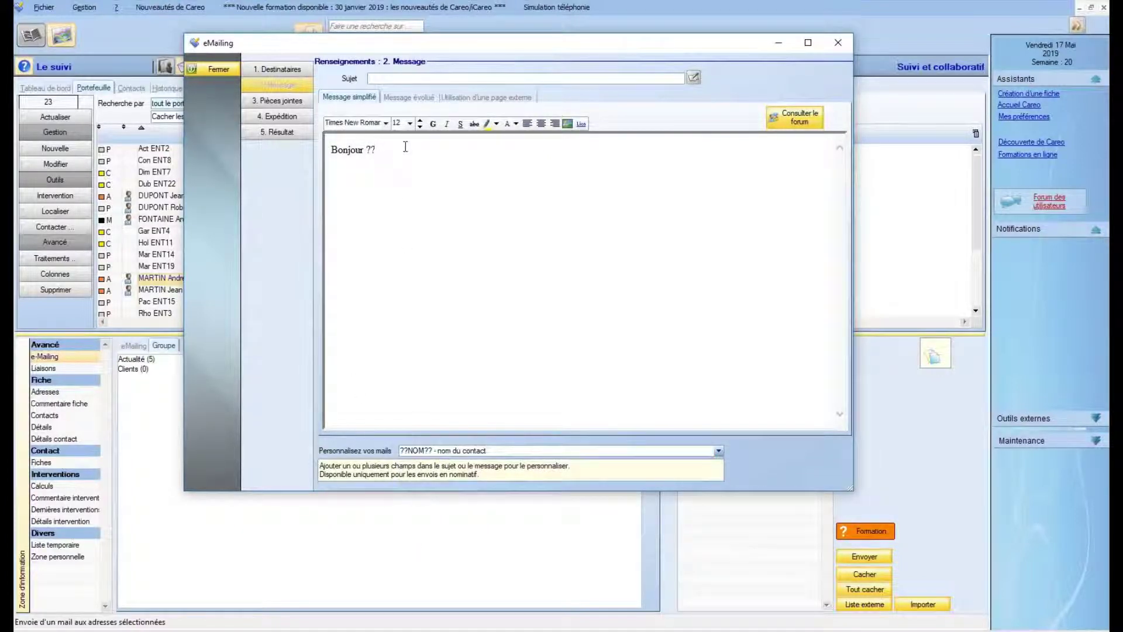
pyautogui.write('NOM??,')
# - Look over the advanced message editor, the external page option and the personalisation variables, and return to the simplified message
pyautogui.click(391, 80)
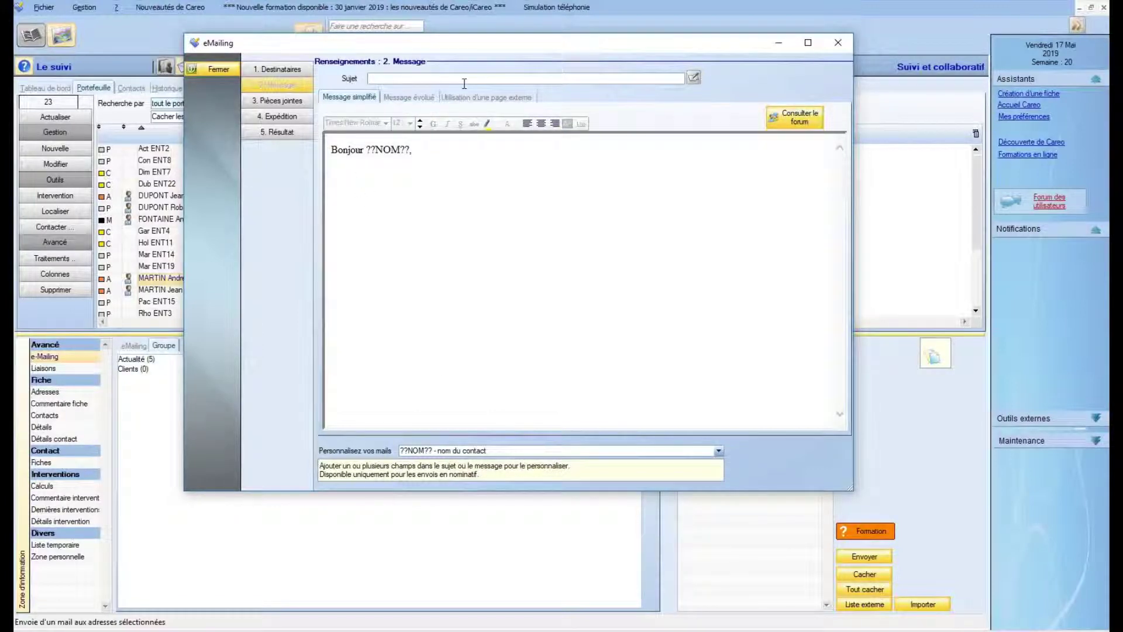
pyautogui.click(409, 100)
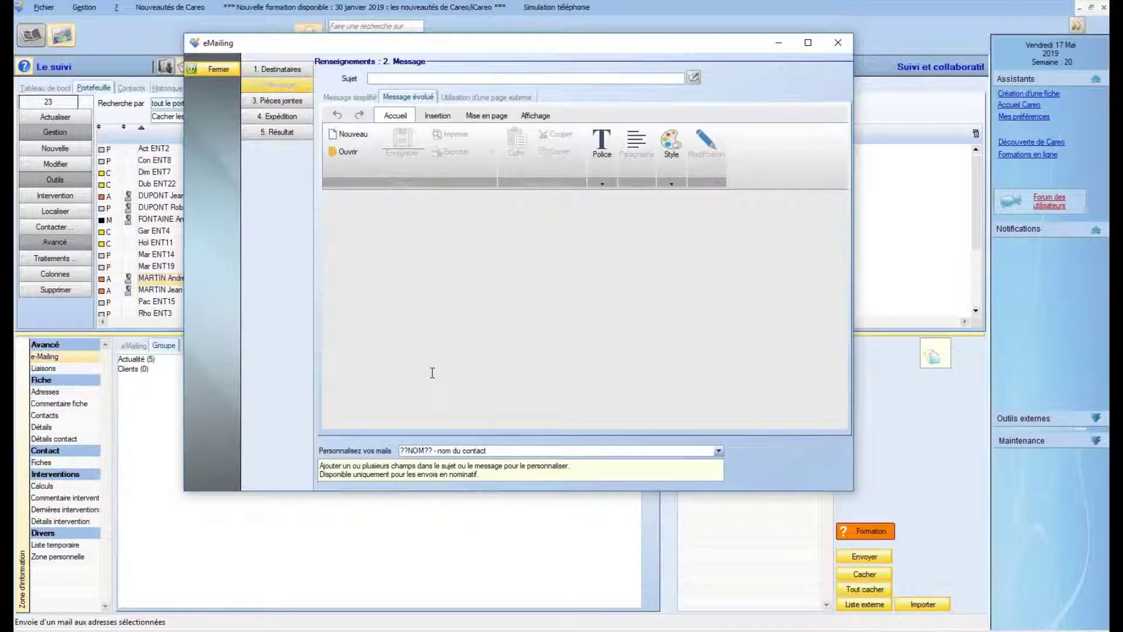
pyautogui.click(471, 100)
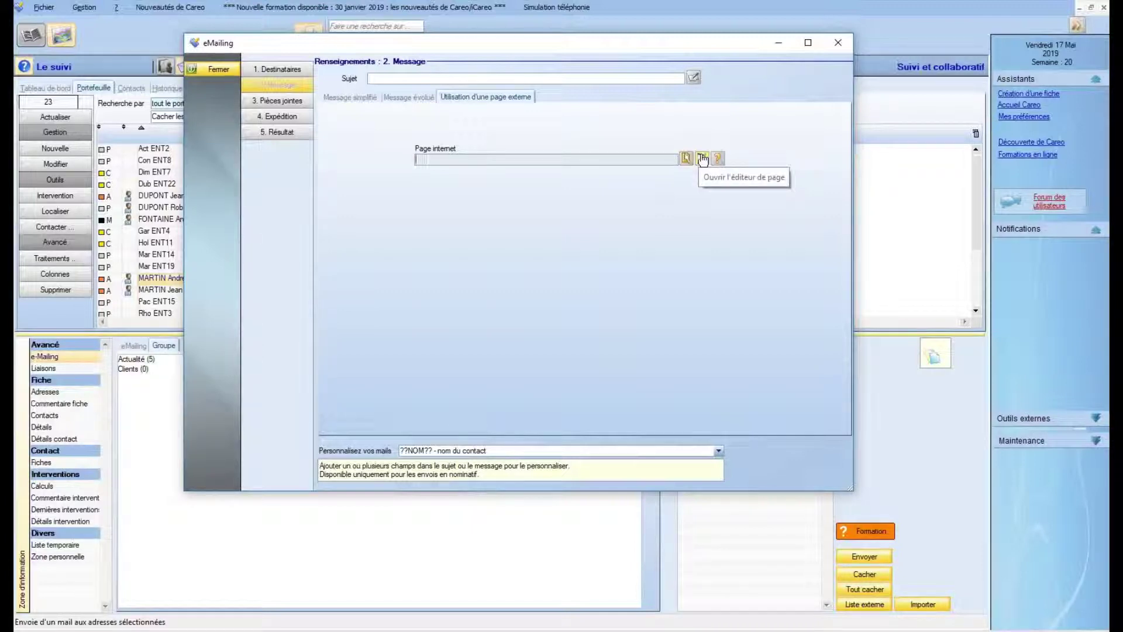
pyautogui.click(460, 451)
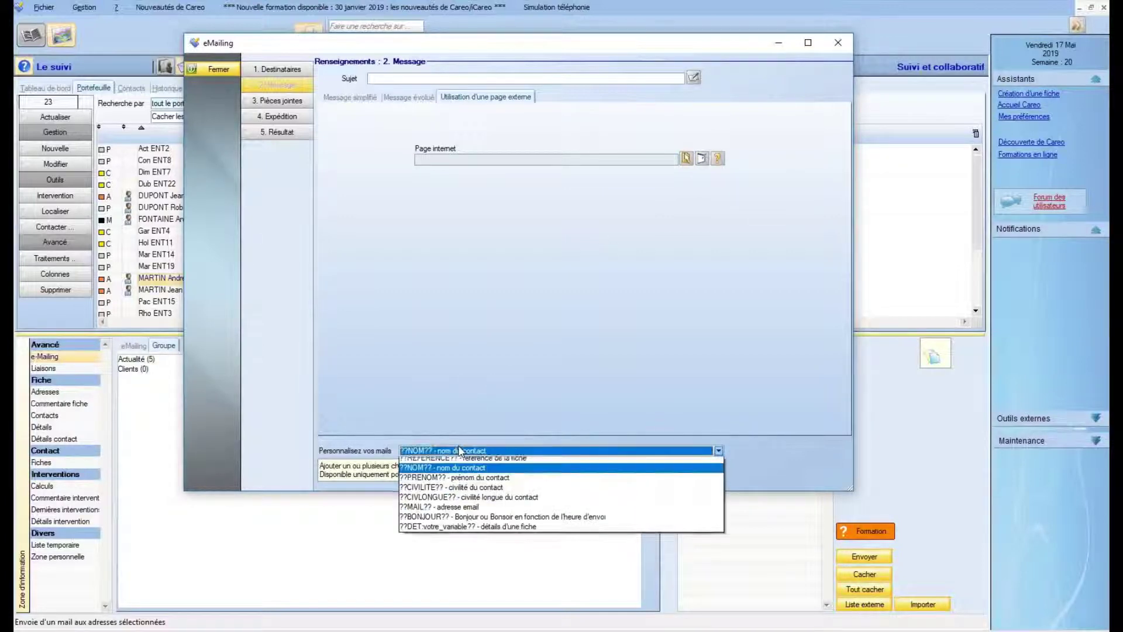
pyautogui.click(459, 451)
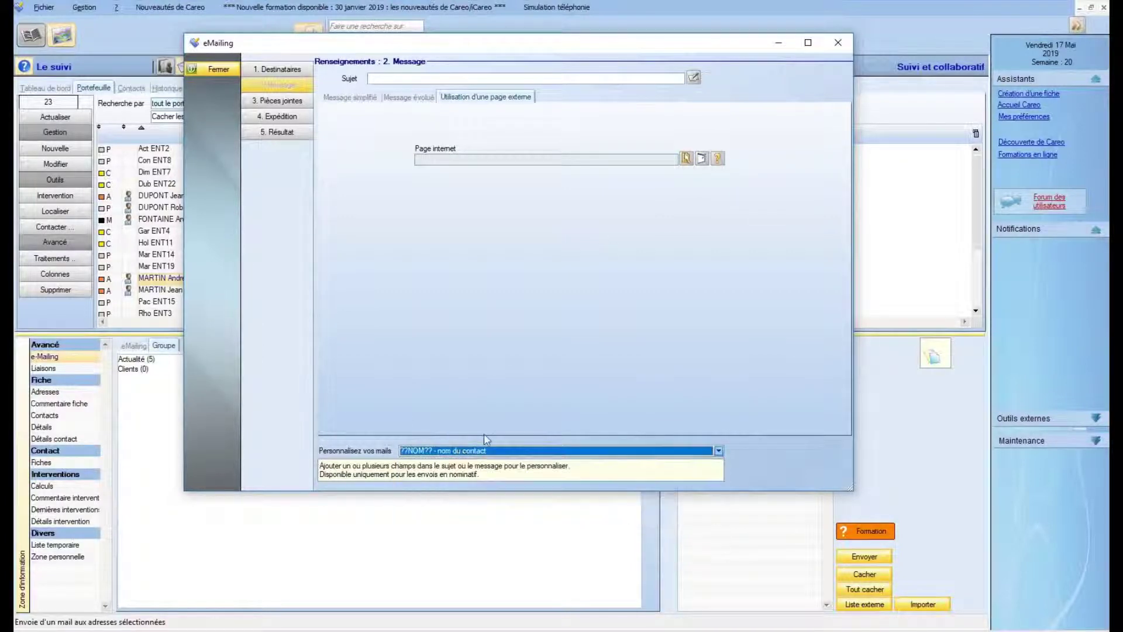
pyautogui.click(363, 98)
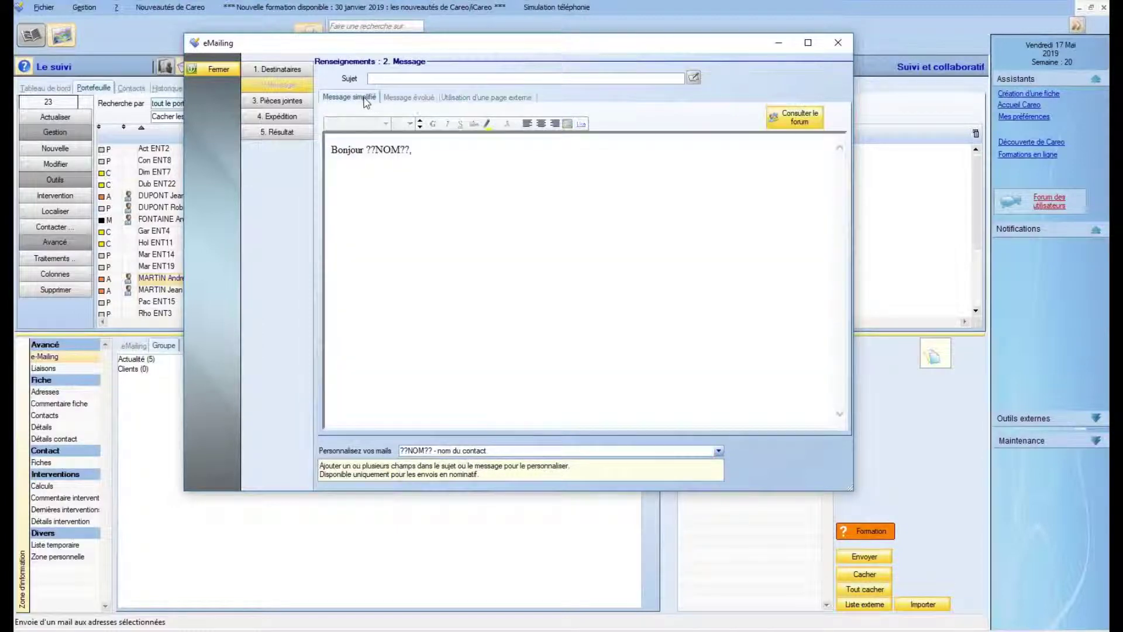
# - Load the template "Careo : le logiciel de Gestion Relation Clients qui booste vos ventes..." from the Mailing theme into the message
pyautogui.click(693, 80)
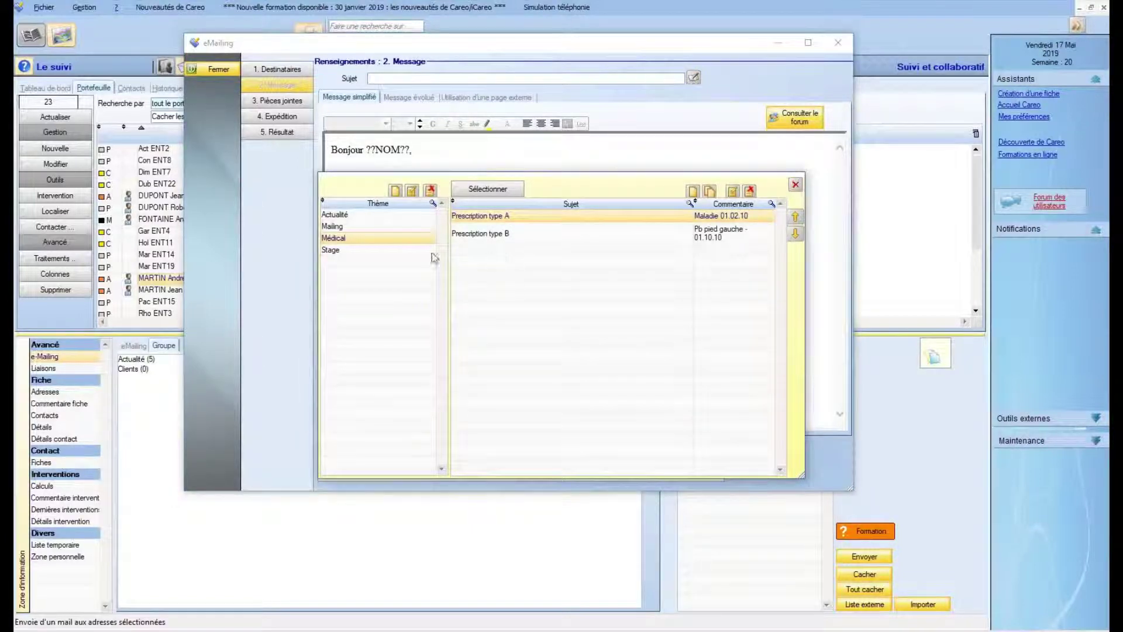
pyautogui.click(350, 230)
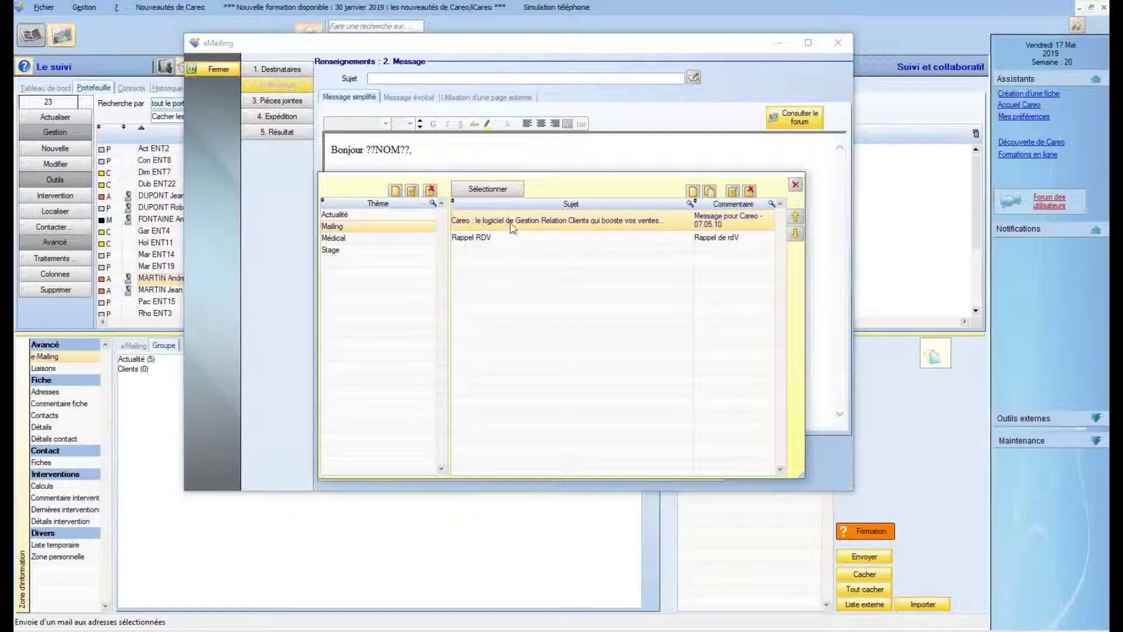
pyautogui.click(483, 237)
pyautogui.click(500, 222)
pyautogui.click(501, 191)
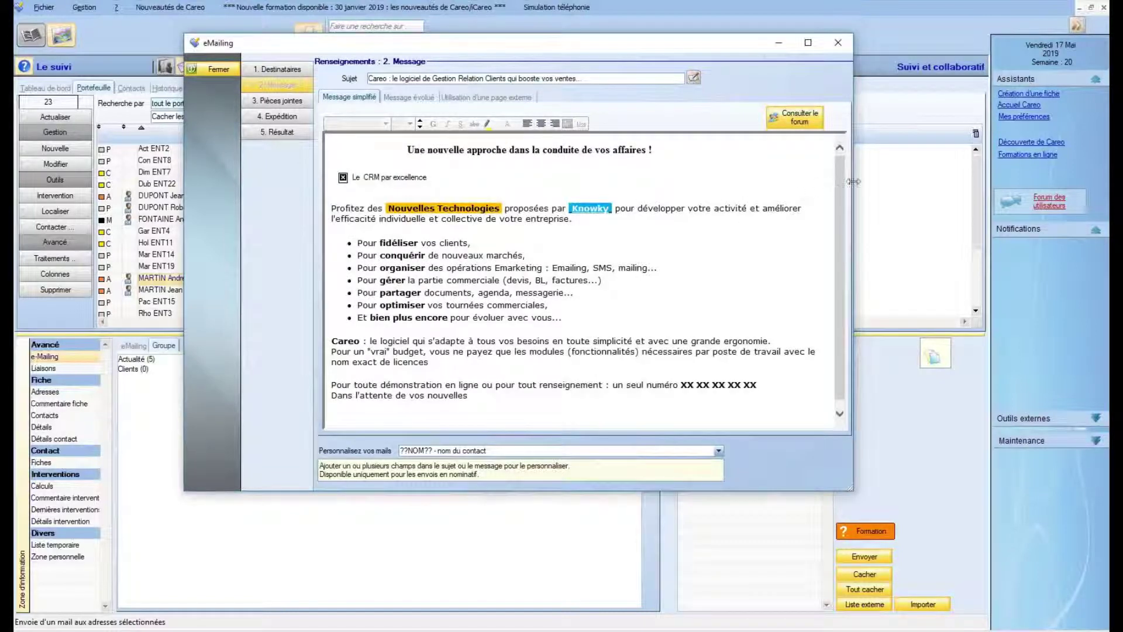
pyautogui.moveTo(841, 182); pyautogui.dragTo(826, 165)
# - Review the e-mailing's attachments list and its sending parameters, including batch sending and the sending period
pyautogui.click(281, 106)
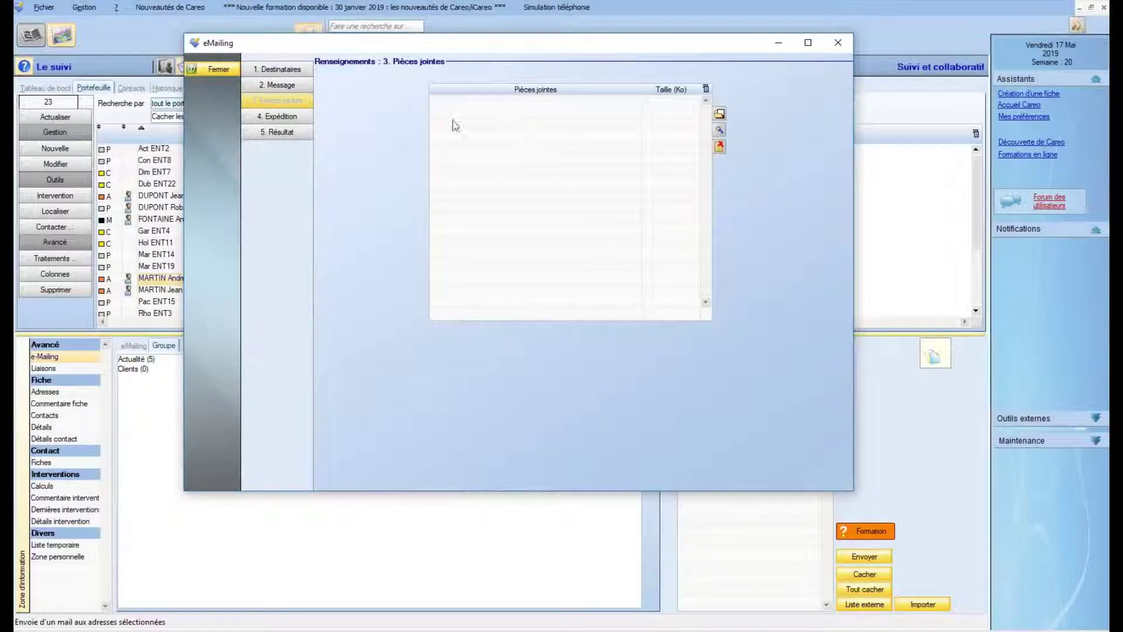
pyautogui.click(275, 117)
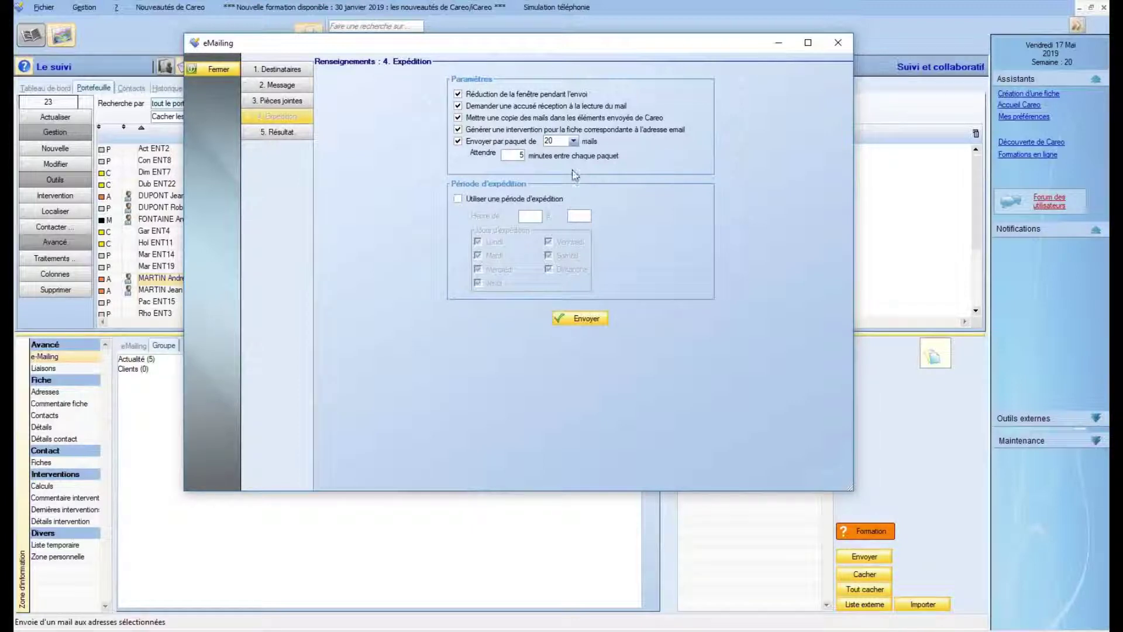
# - Review the e-mailing's sending delay and its sending results page, and close the e-mailing window
pyautogui.click(506, 154)
pyautogui.click(263, 135)
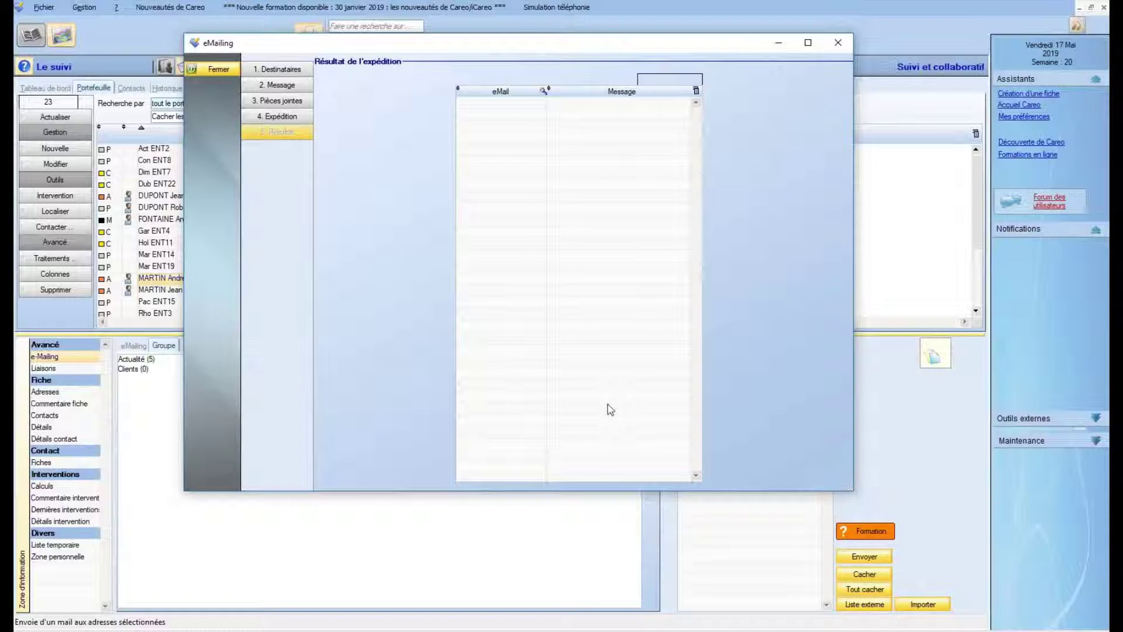
pyautogui.click(214, 70)
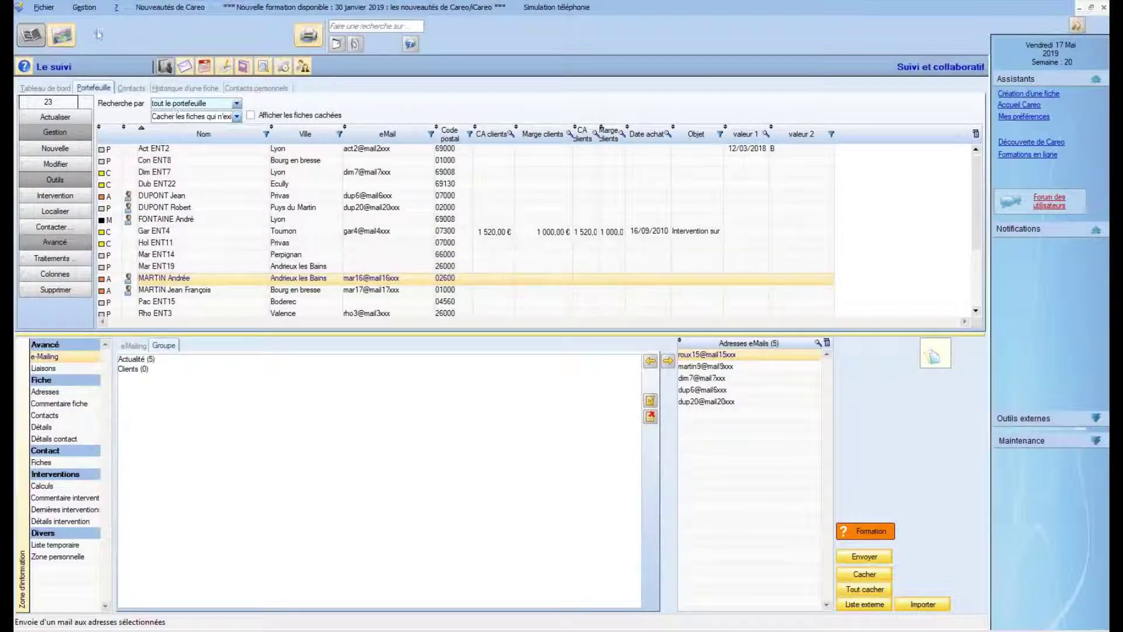
# - Load the saved query "Liste mails" in the query module and run it
pyautogui.click(63, 38)
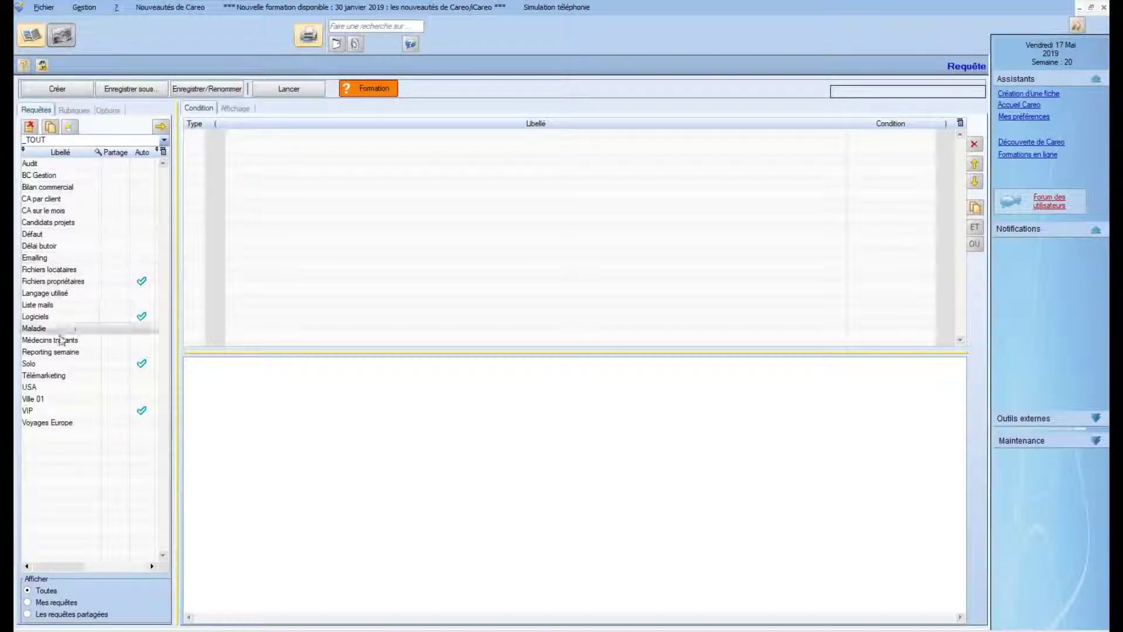
pyautogui.click(47, 308)
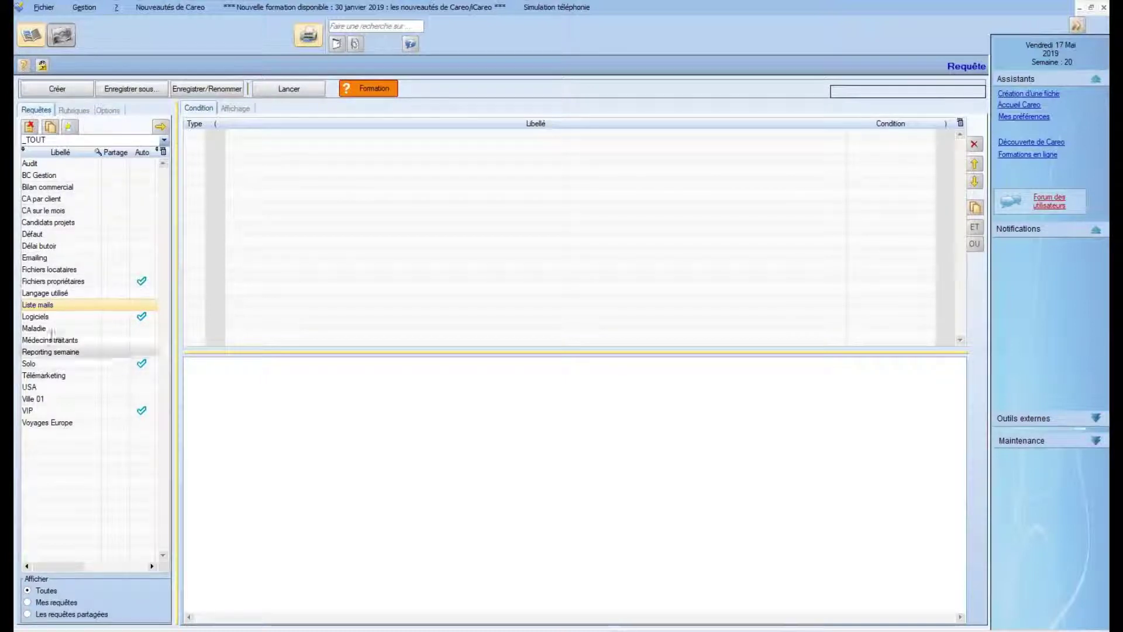
pyautogui.click(161, 128)
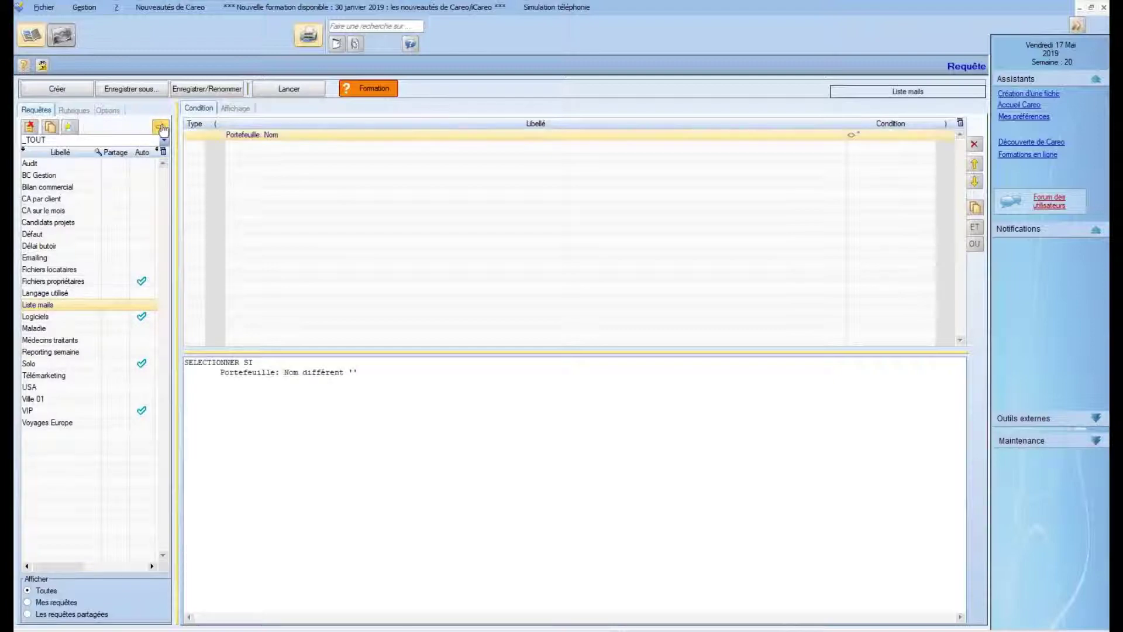
pyautogui.click(287, 90)
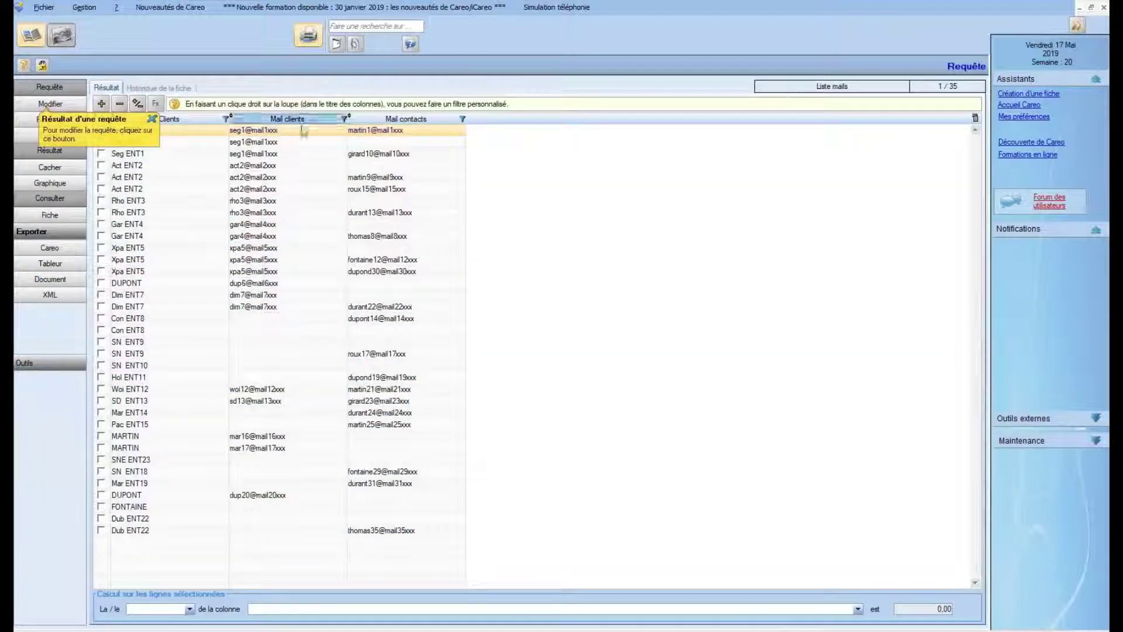
# - Look over the eMailing options for the query result and select all of its rows
pyautogui.click(257, 188)
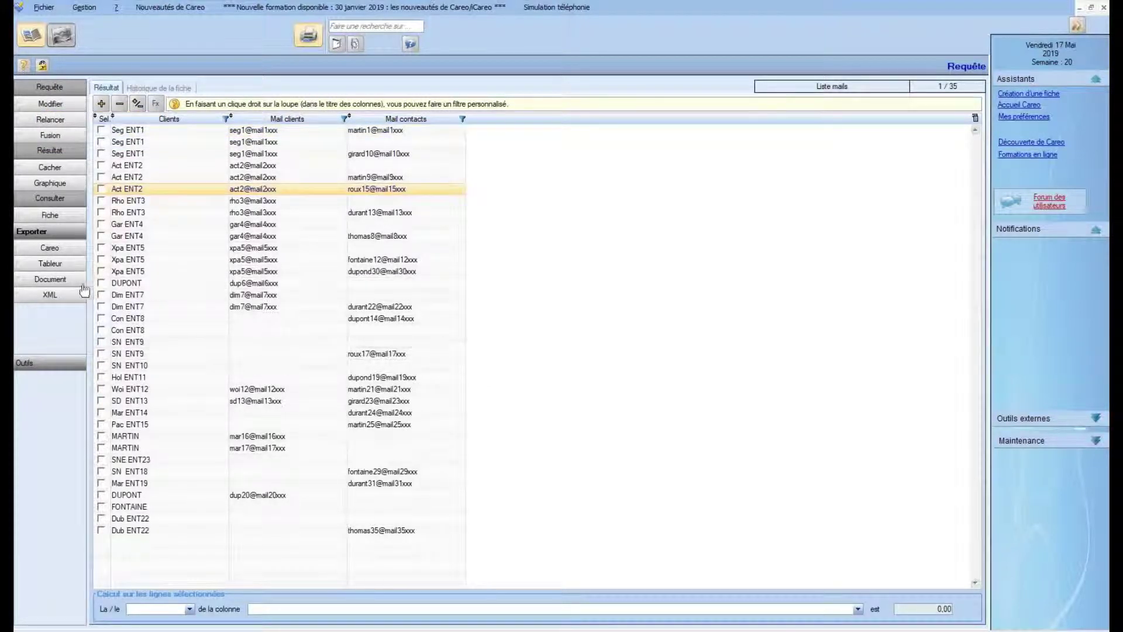
pyautogui.click(34, 365)
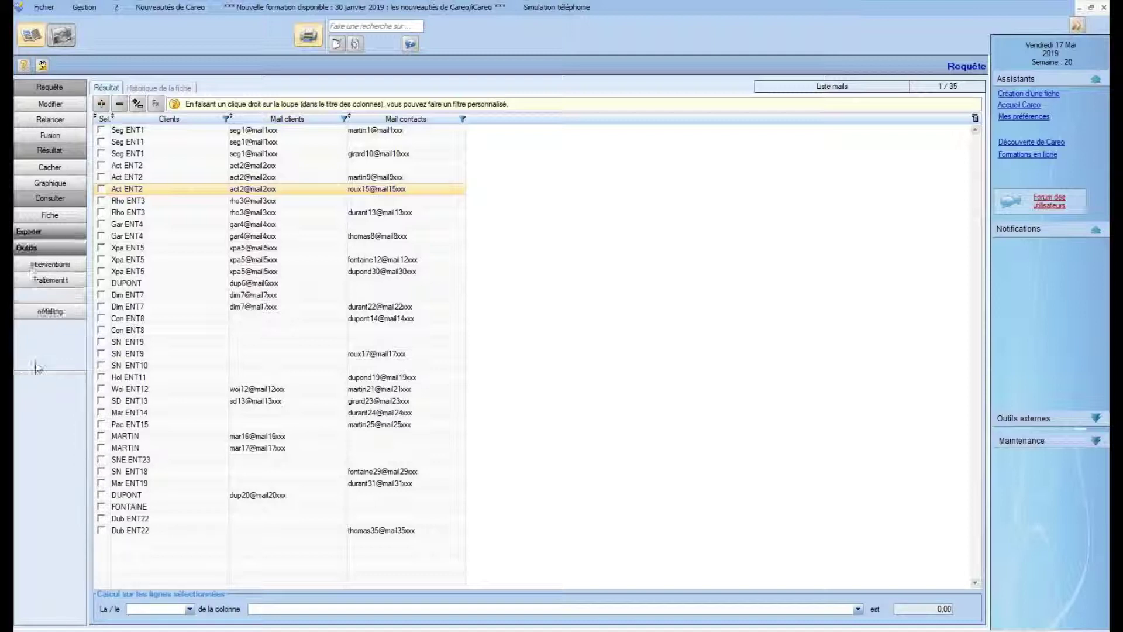
pyautogui.click(60, 314)
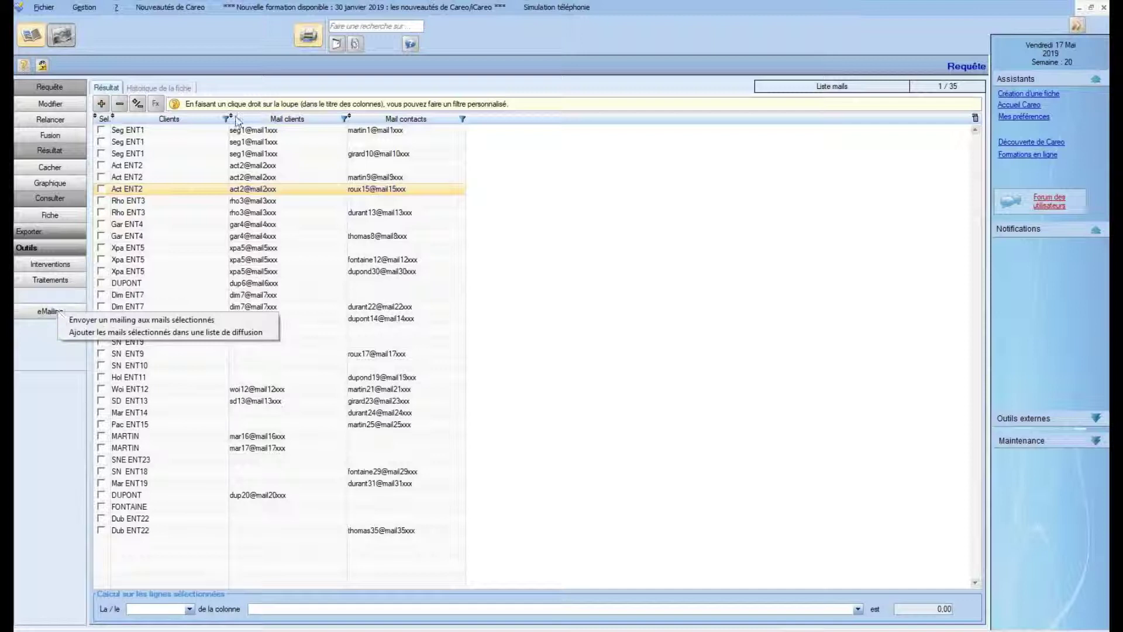
pyautogui.click(151, 154)
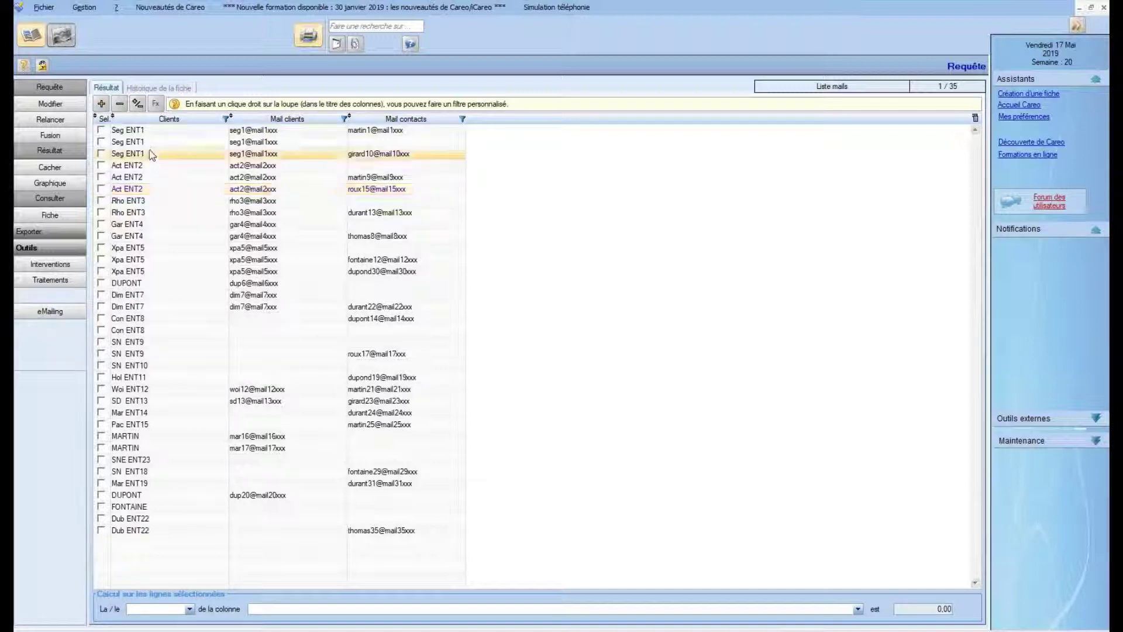
pyautogui.click(104, 119)
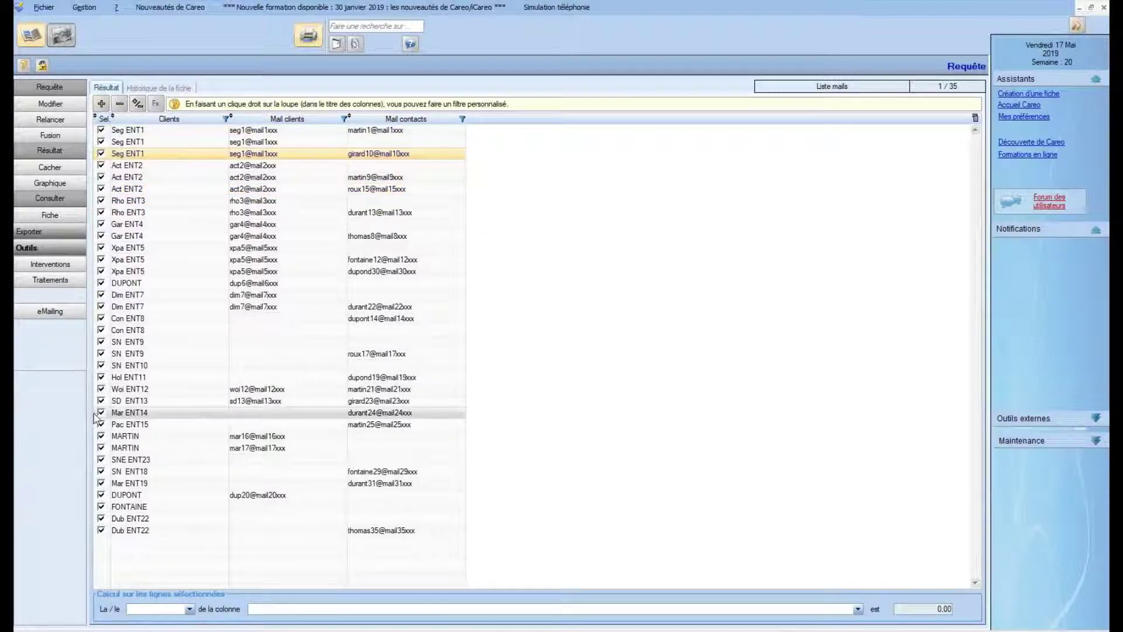
# - Start adding the selected e-mails to a distribution list, agree to configure the lists, and review the Actualité and Promotion e-mailings
pyautogui.click(52, 314)
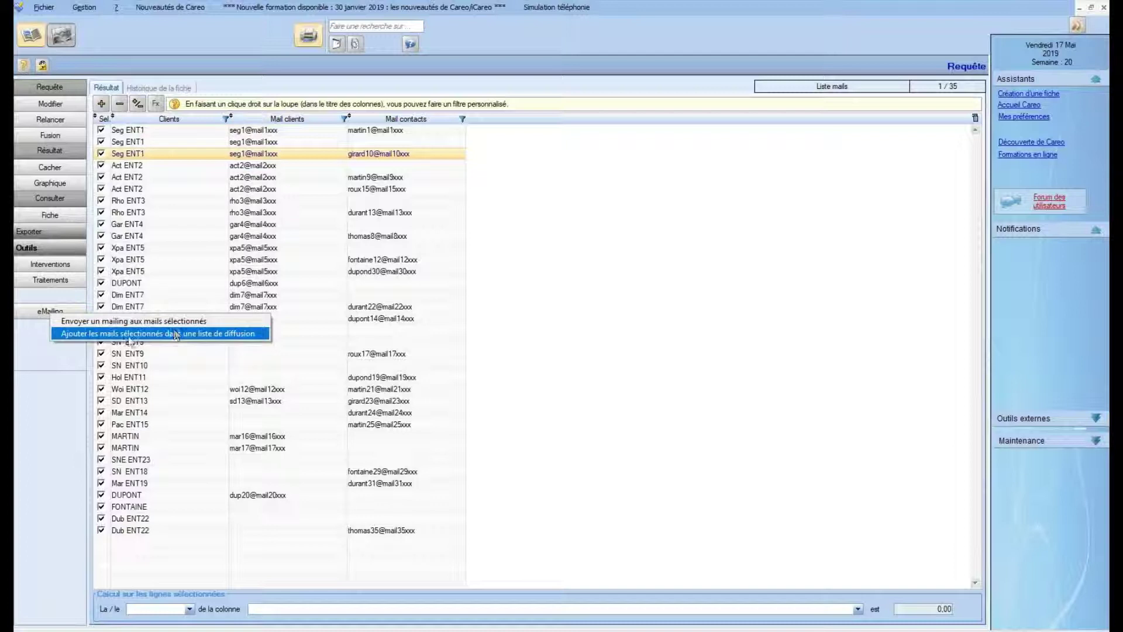
pyautogui.click(234, 337)
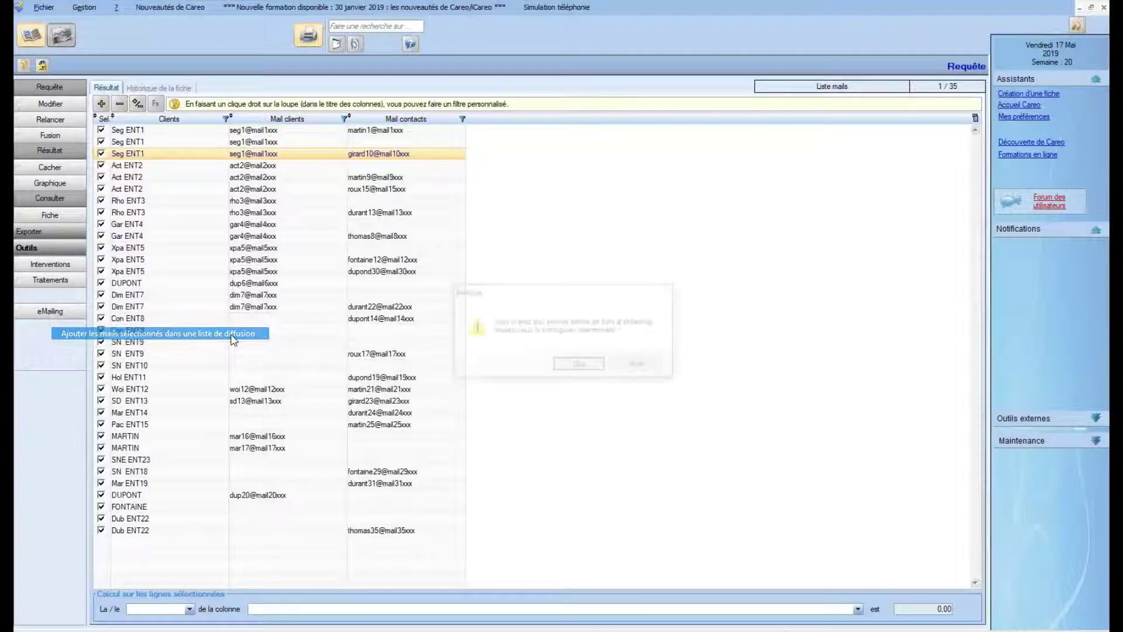
pyautogui.click(585, 366)
pyautogui.click(545, 382)
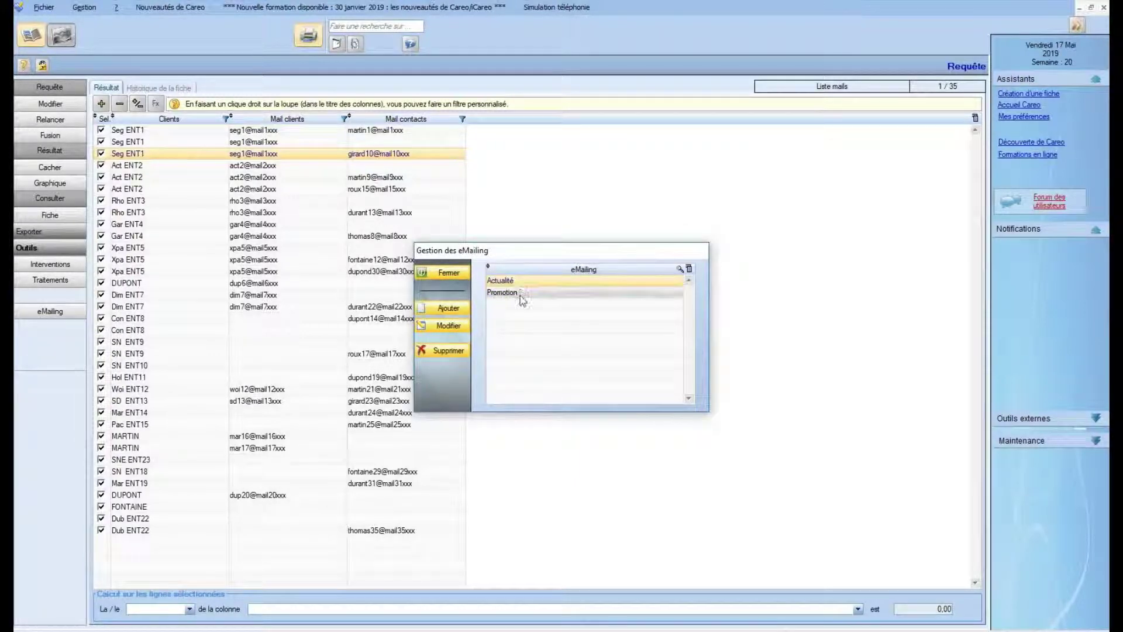
pyautogui.click(519, 293)
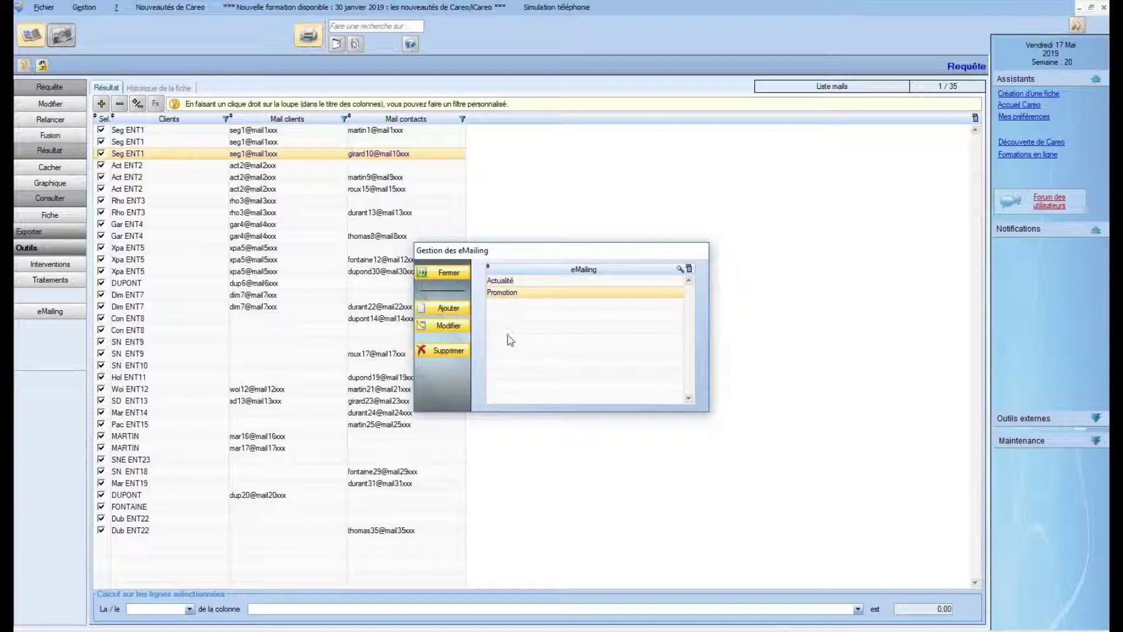
pyautogui.click(442, 278)
pyautogui.click(510, 295)
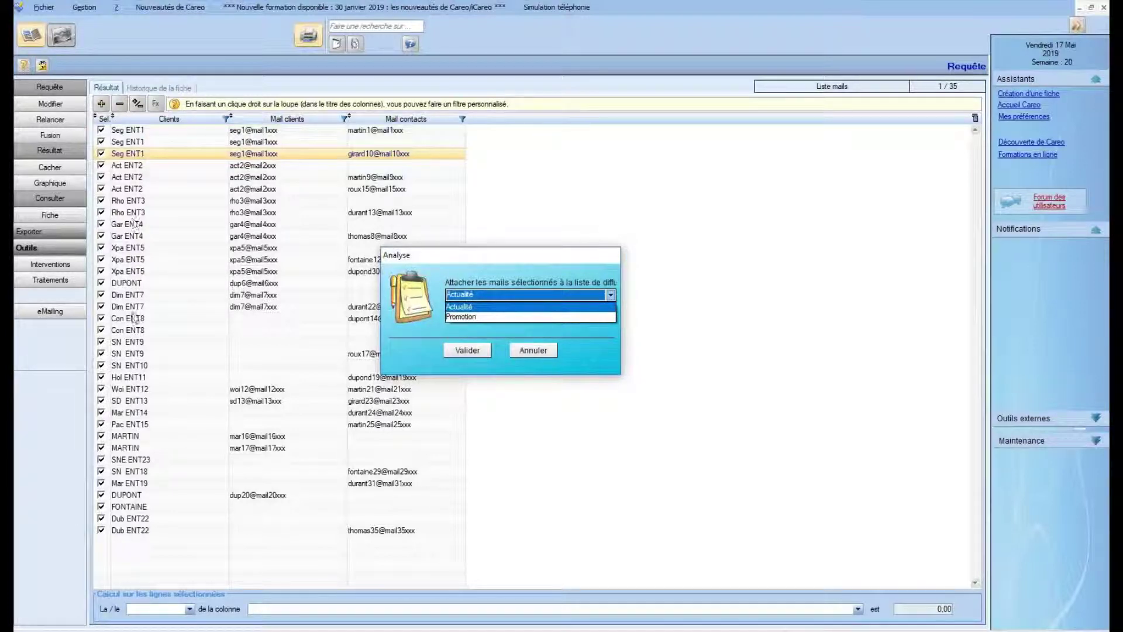
pyautogui.click(458, 308)
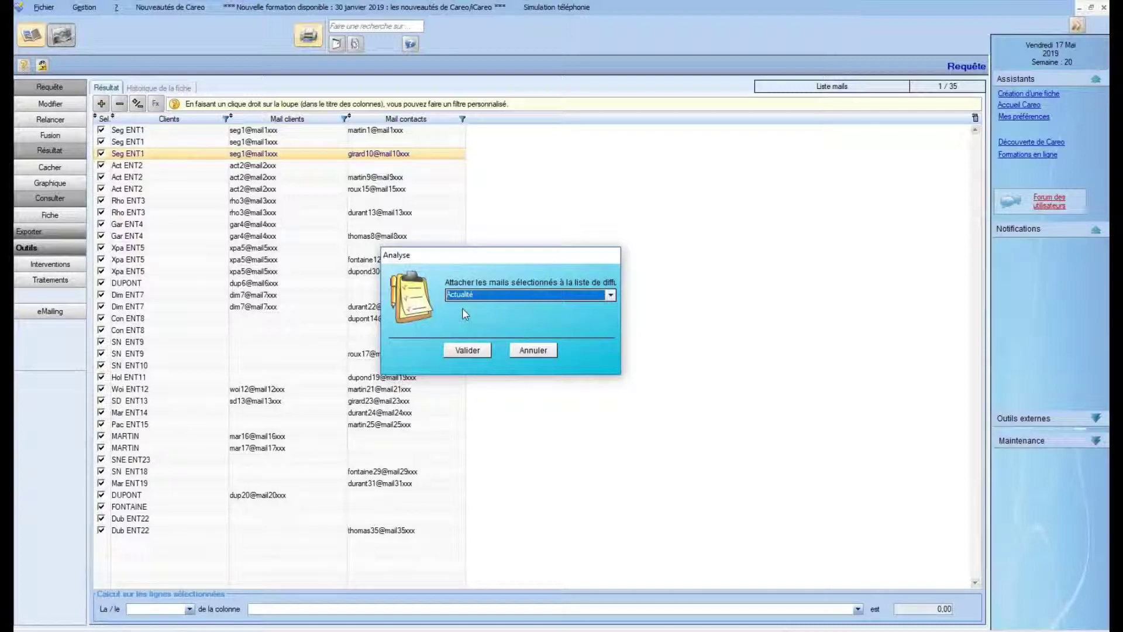
pyautogui.click(534, 351)
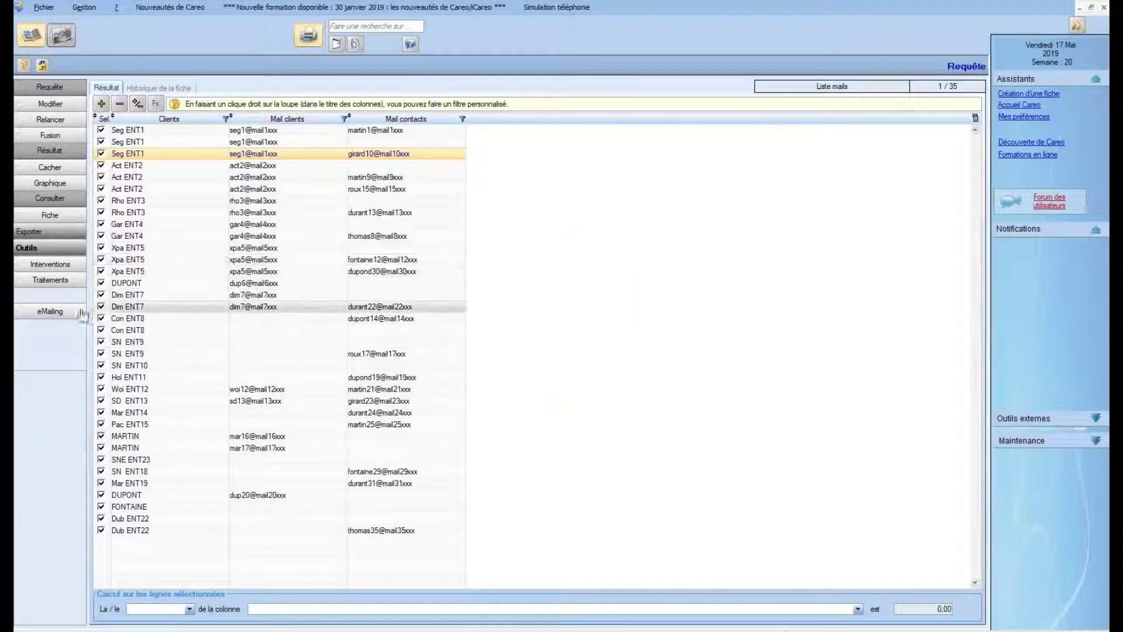
# - Import the selected rows' addresses from the Mail clients column into a mailing, leaving the address list for another time
pyautogui.click(62, 316)
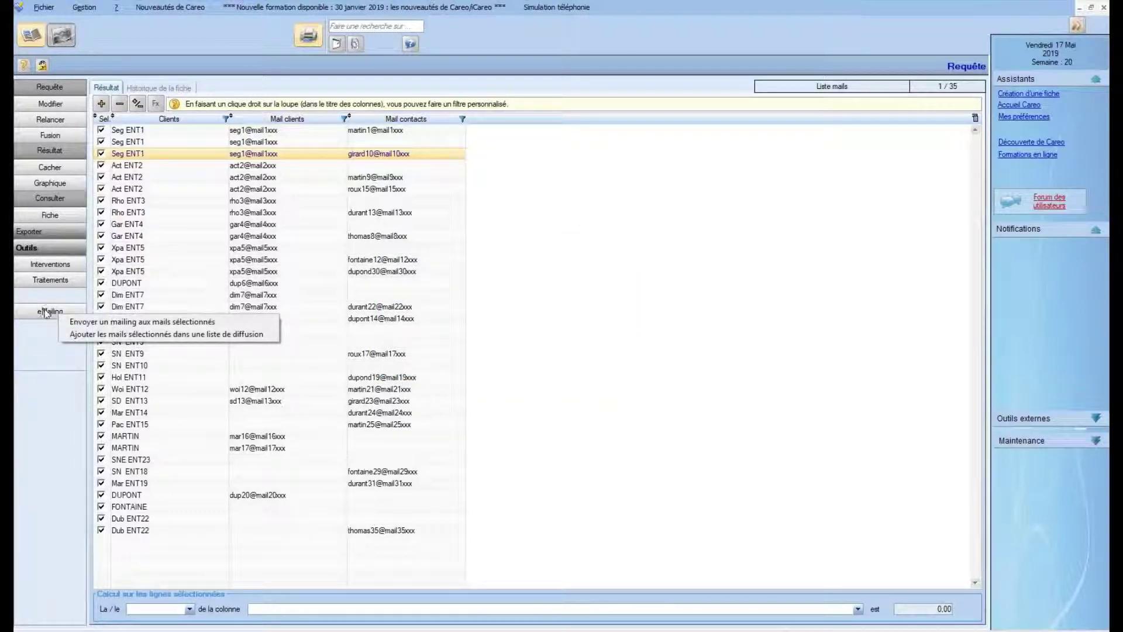
pyautogui.click(190, 326)
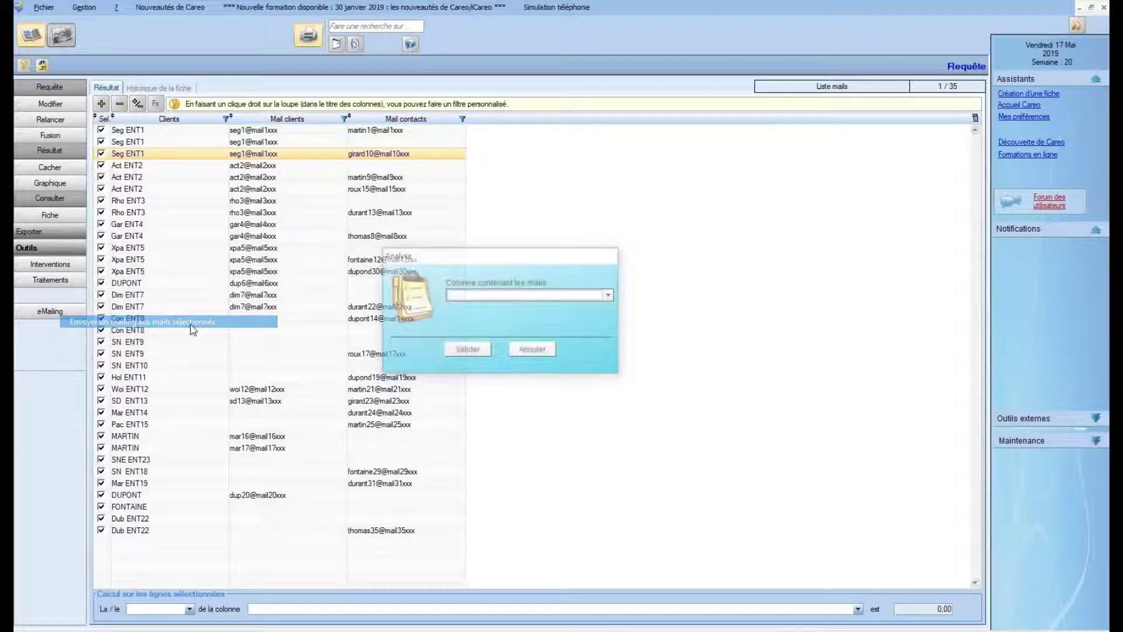
pyautogui.click(520, 297)
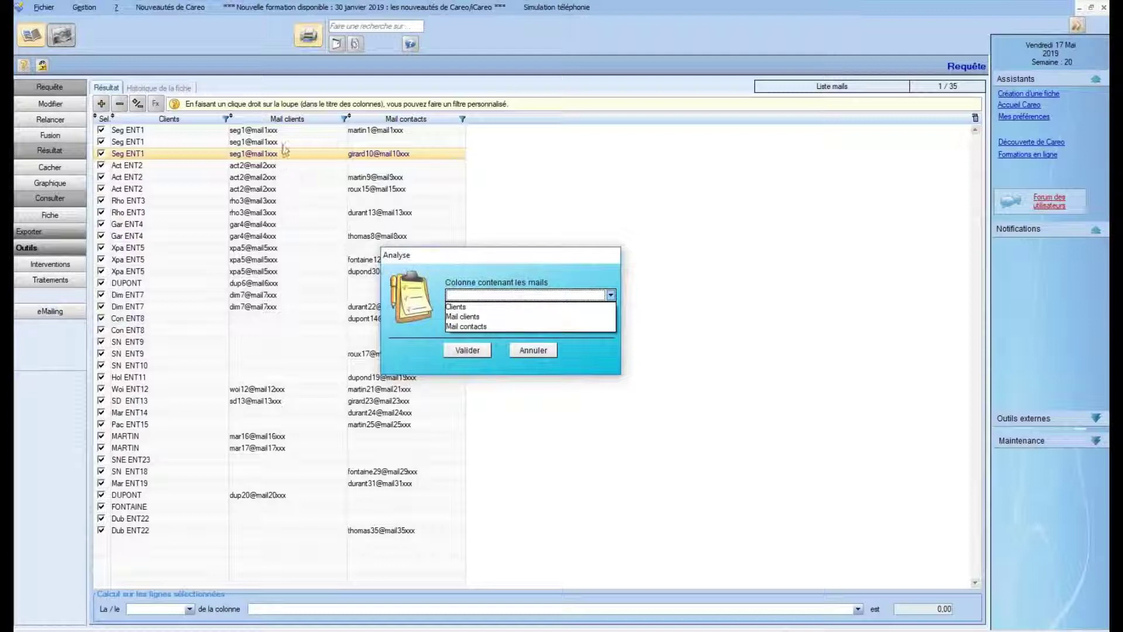
pyautogui.click(484, 328)
pyautogui.click(468, 350)
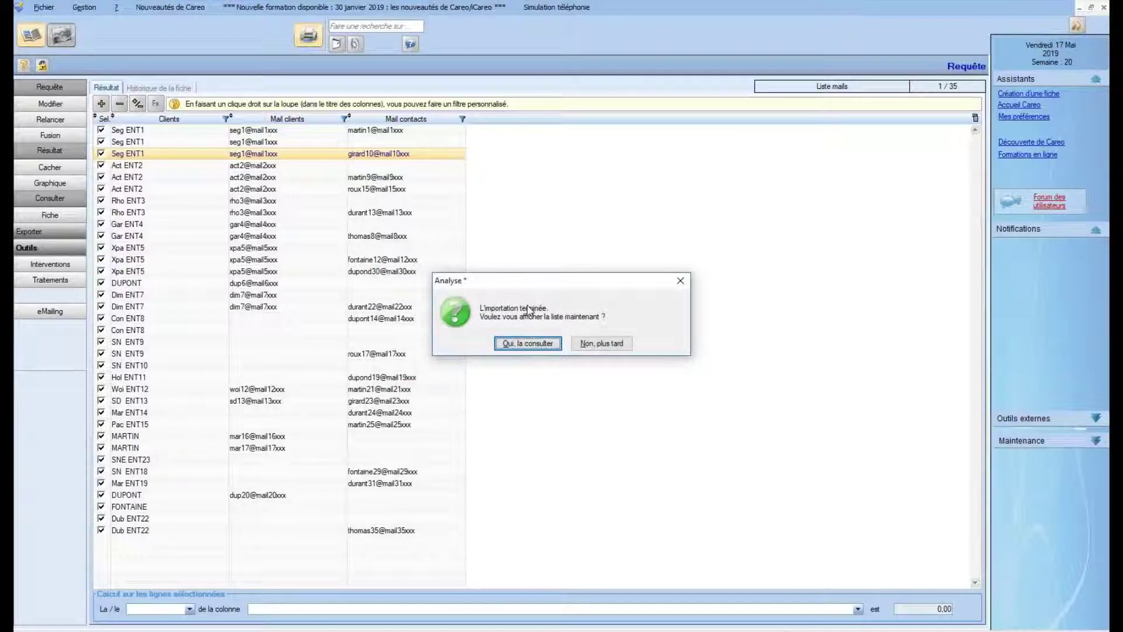
pyautogui.click(582, 346)
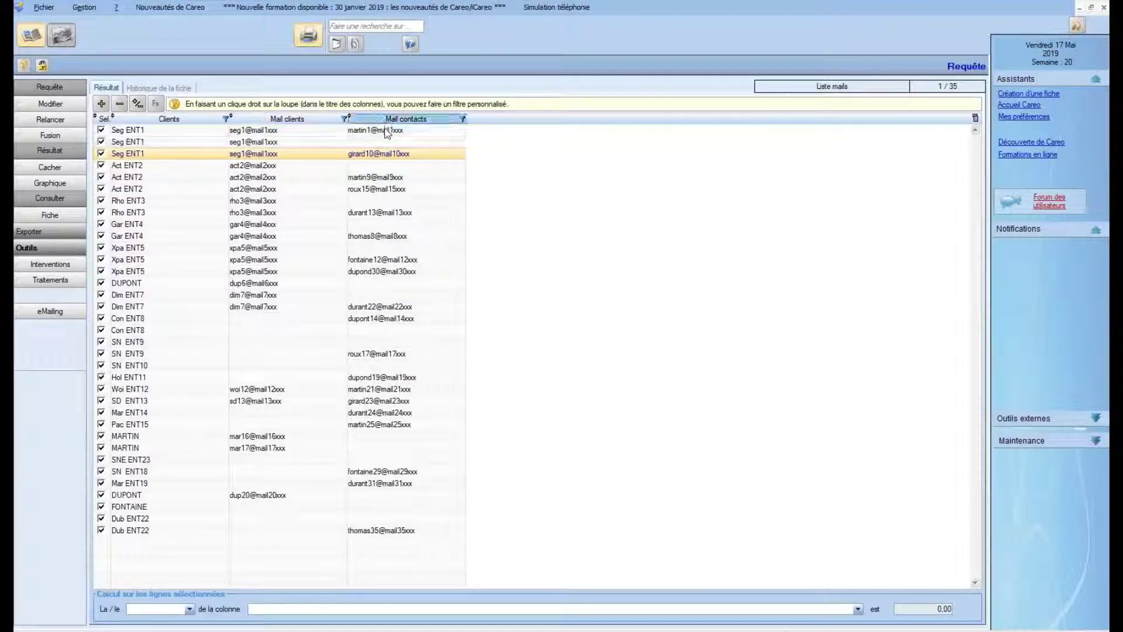
# - Import the selected rows' addresses from the Mail contacts column into the mailing and display the address list
pyautogui.click(52, 314)
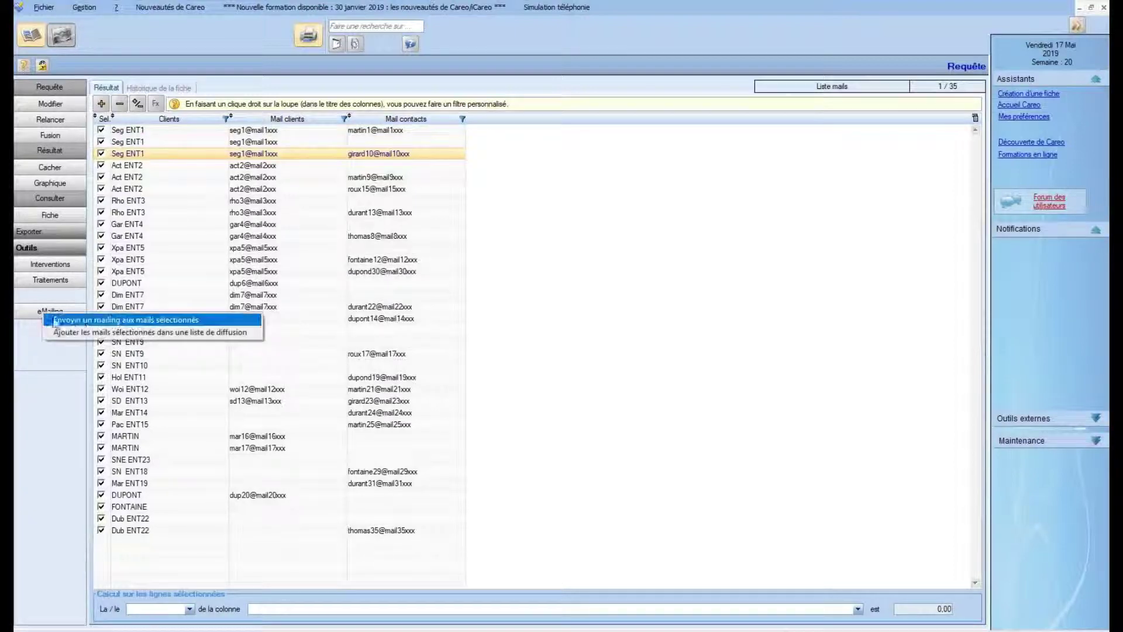
pyautogui.click(81, 320)
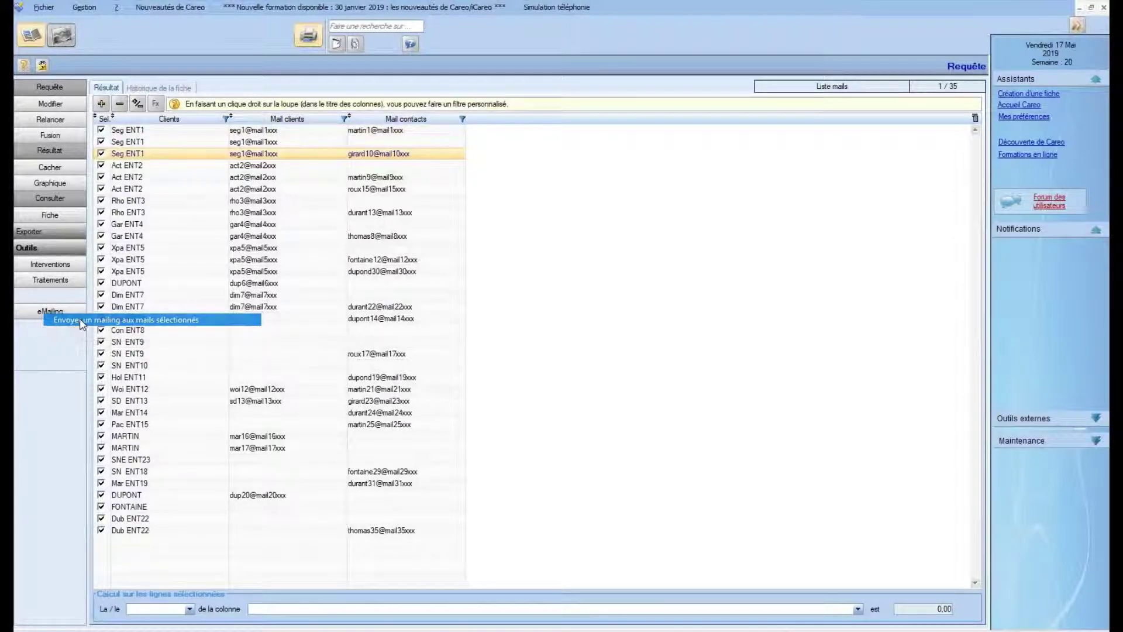
pyautogui.click(533, 295)
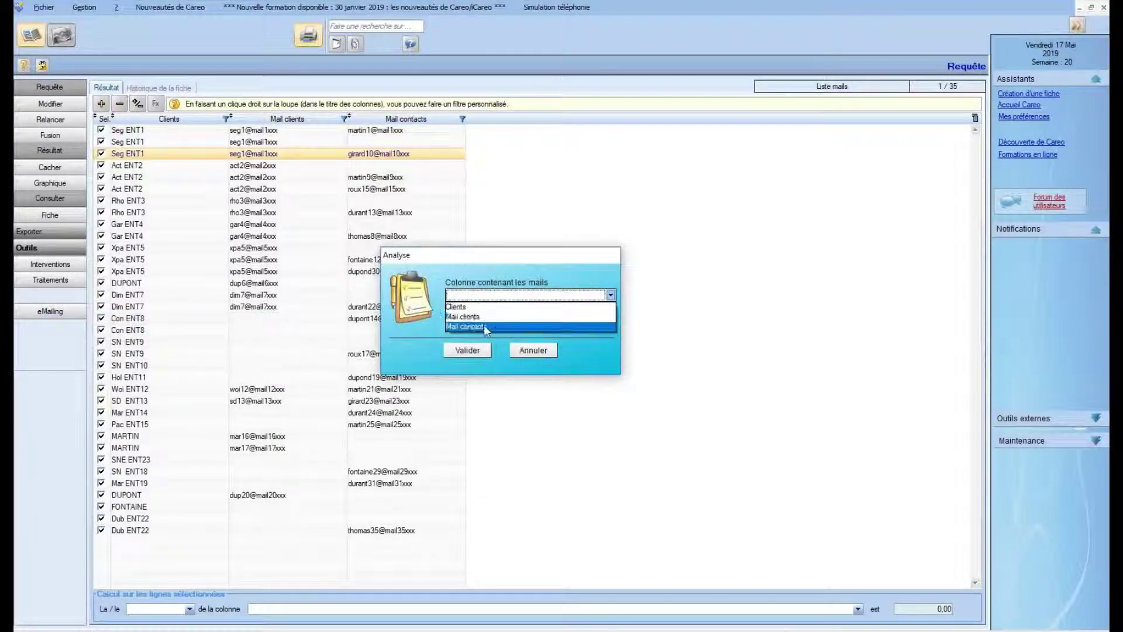
pyautogui.click(483, 324)
pyautogui.click(466, 351)
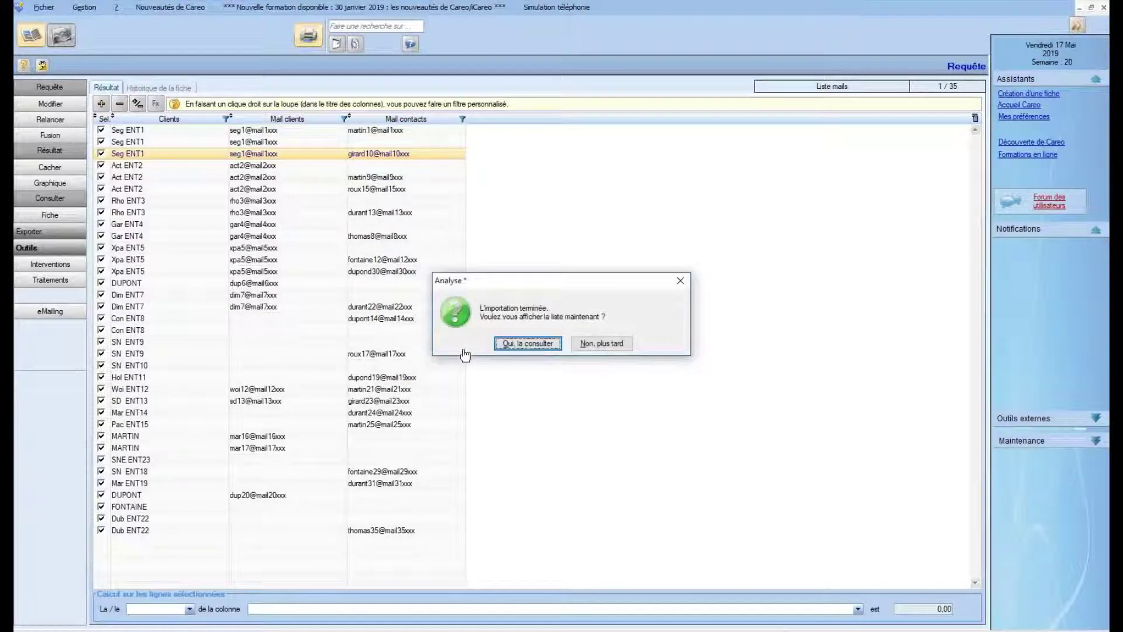
pyautogui.click(529, 343)
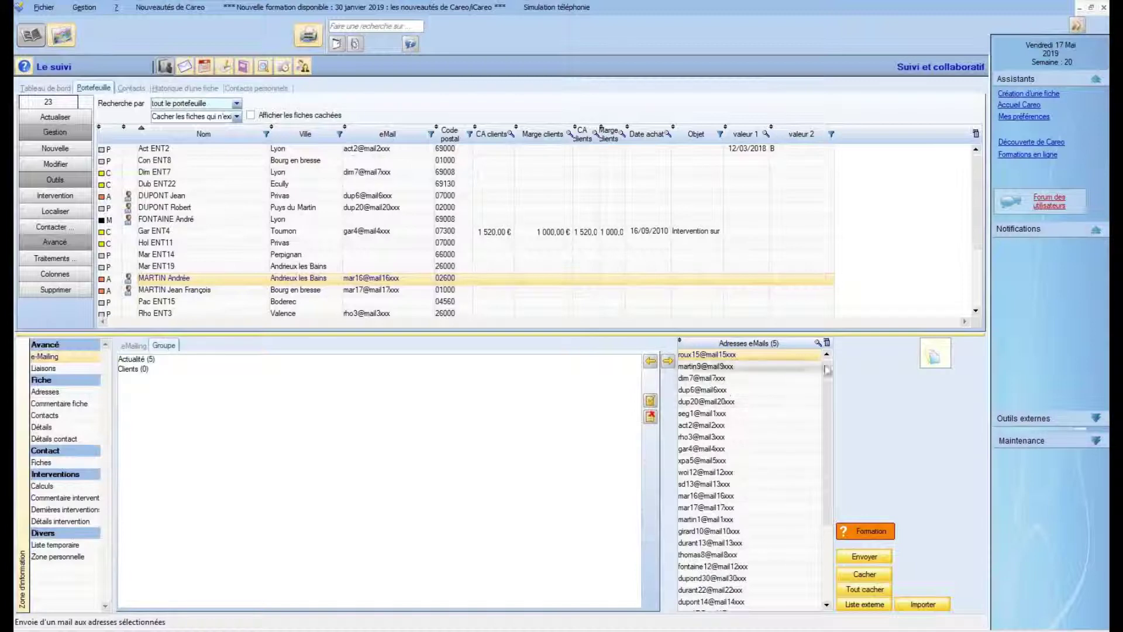
# - Check the imported e-mail addresses and remove all of them from the address list
pyautogui.moveTo(830, 374)
pyautogui.mouseDown()
pyautogui.moveTo(831, 510)
pyautogui.moveTo(837, 368)
pyautogui.mouseUp()
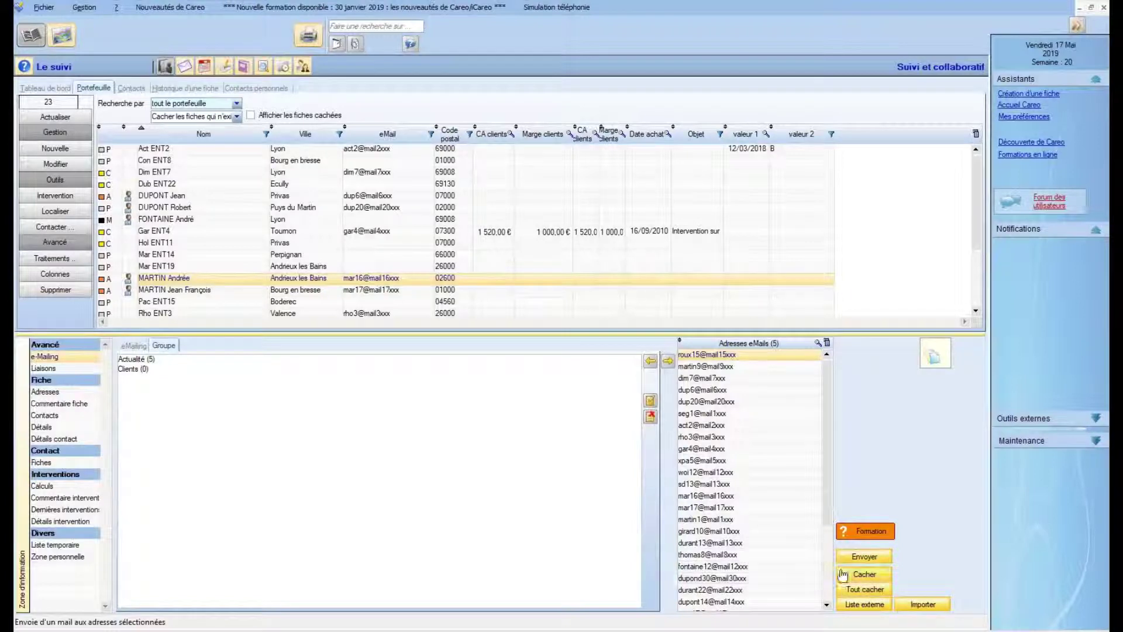
pyautogui.click(862, 590)
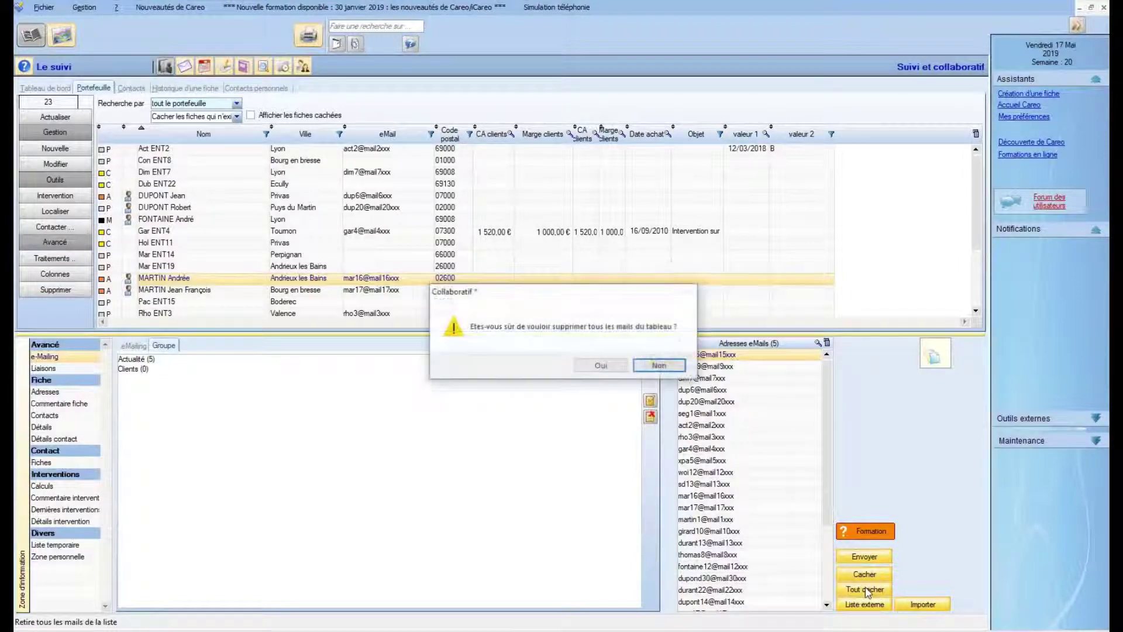
pyautogui.click(600, 367)
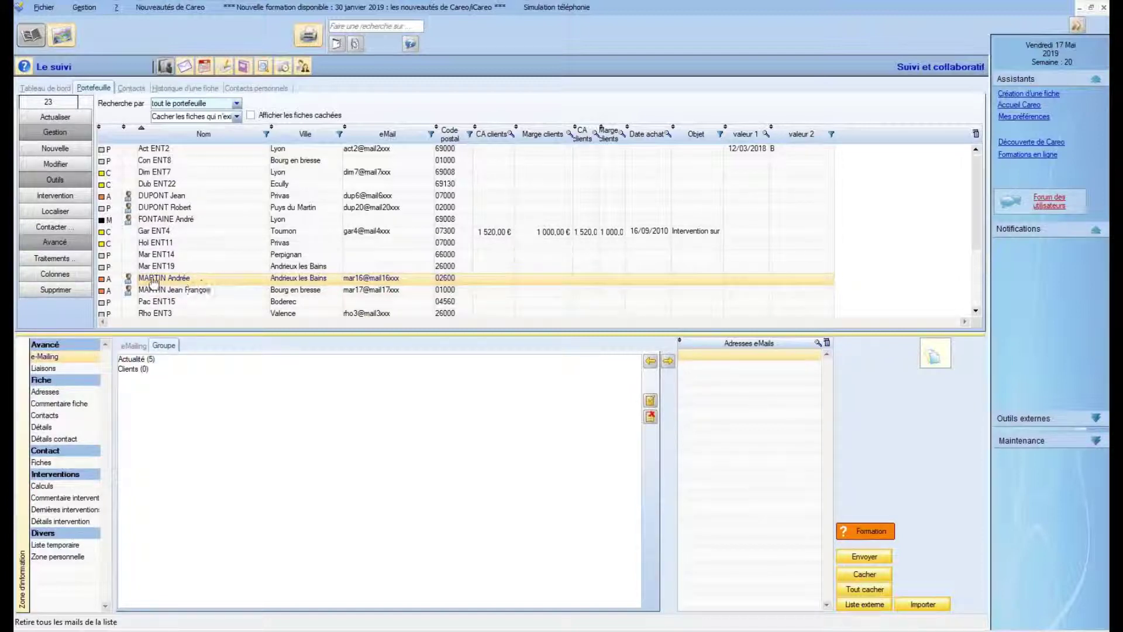
# - Subscribe the contact highlighted in the portfolio to the Actualité e-mailing only, and save the record
pyautogui.click(56, 164)
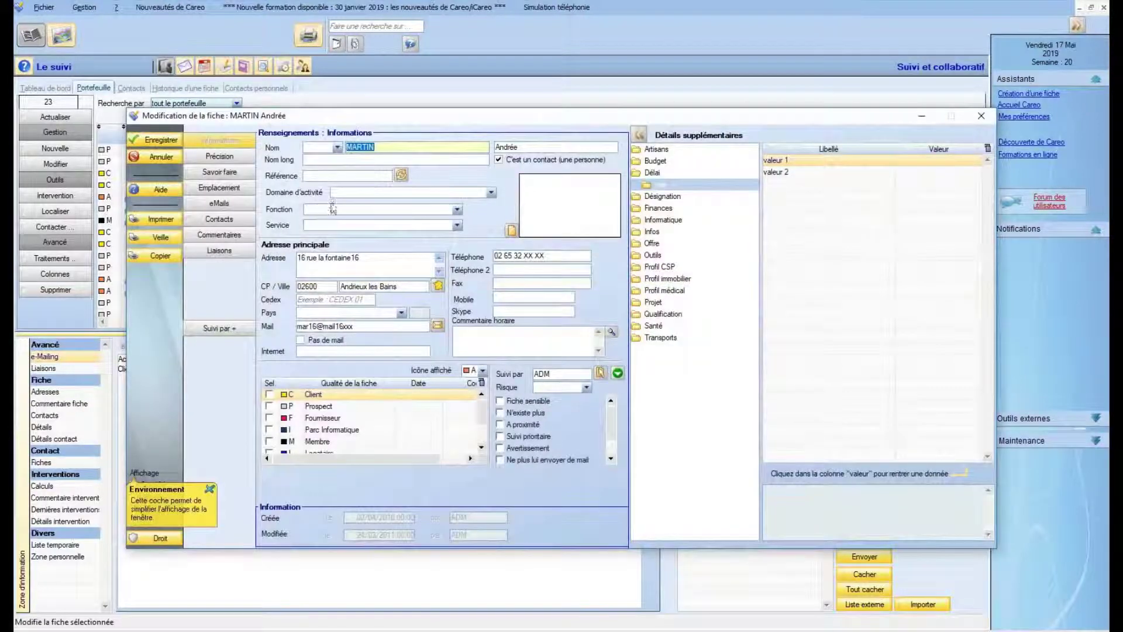
pyautogui.click(204, 205)
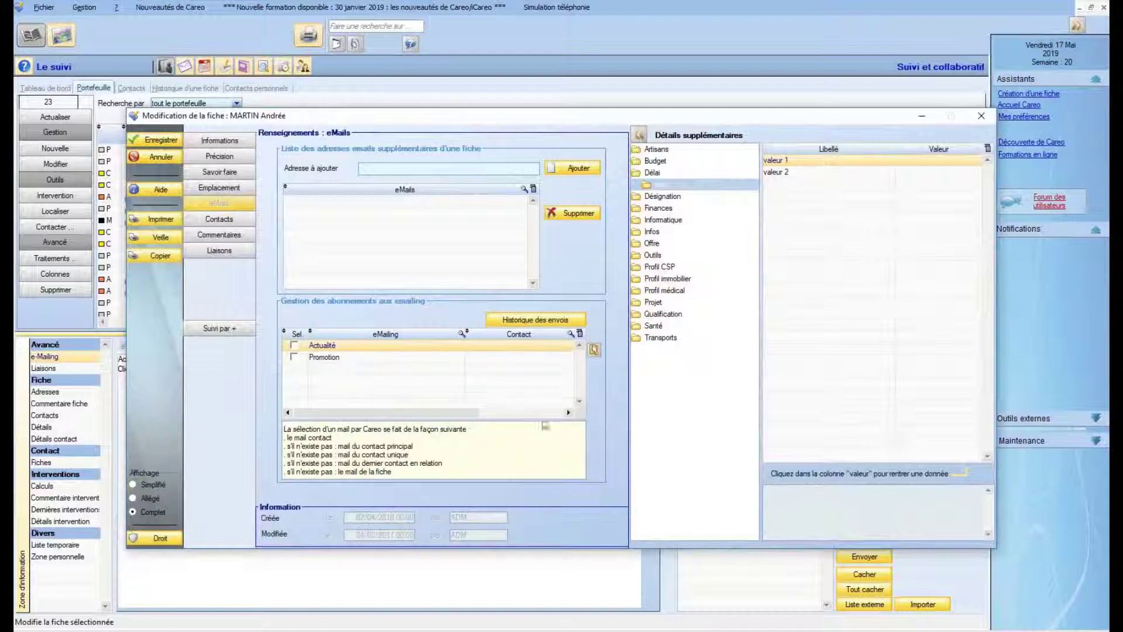
pyautogui.click(294, 345)
pyautogui.click(295, 357)
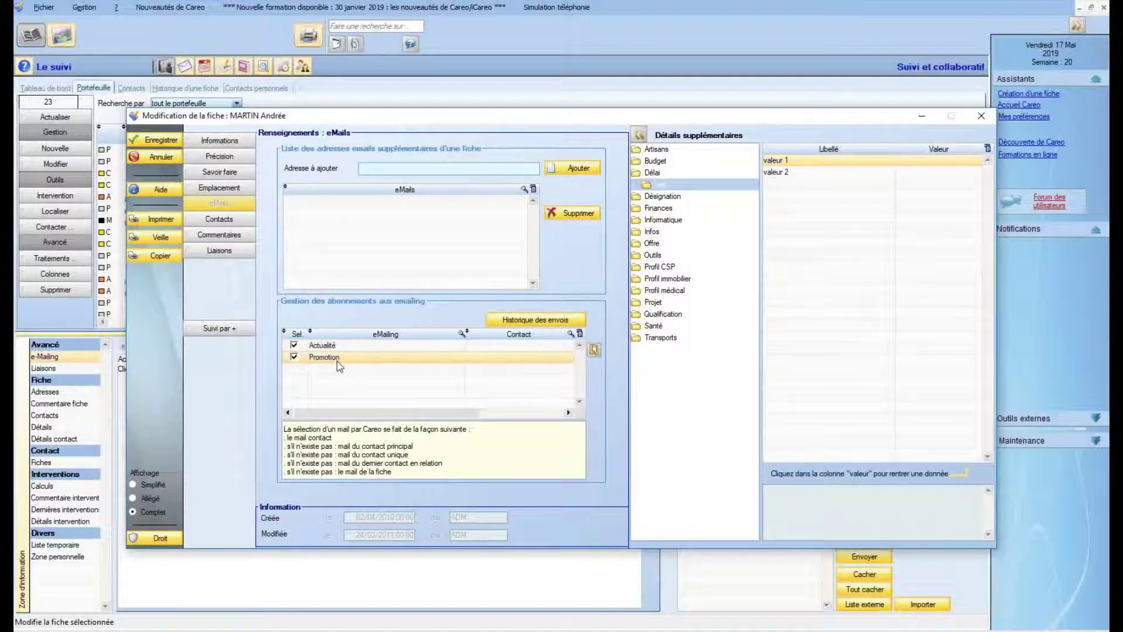
pyautogui.click(295, 357)
pyautogui.click(153, 143)
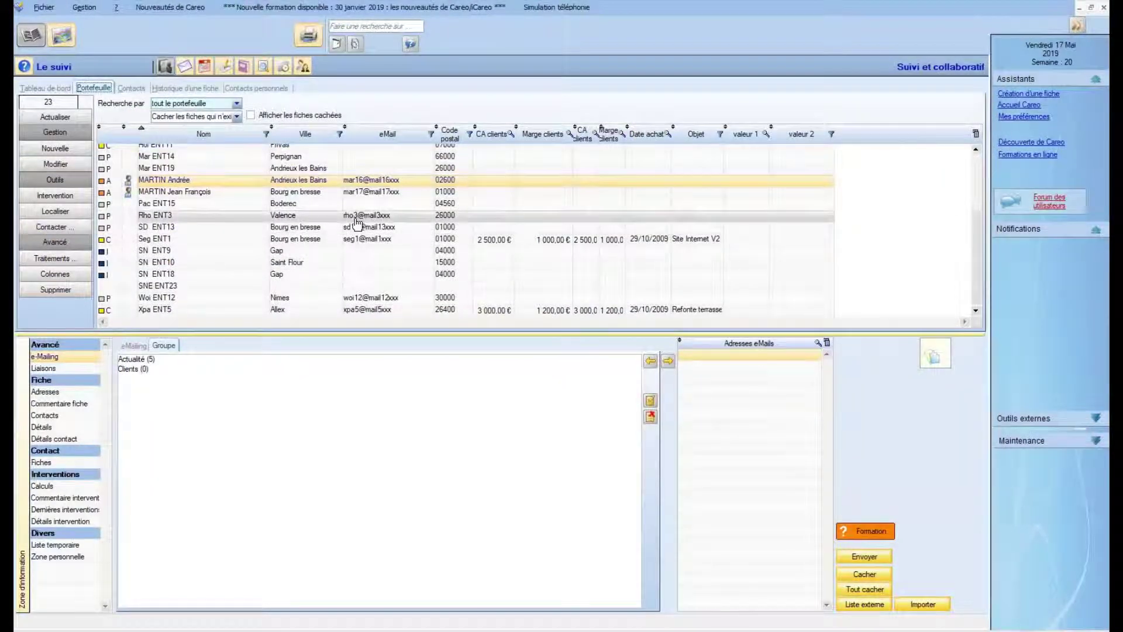
# - Add the subscribers of the Actualité e-mailing to the address list
pyautogui.click(131, 346)
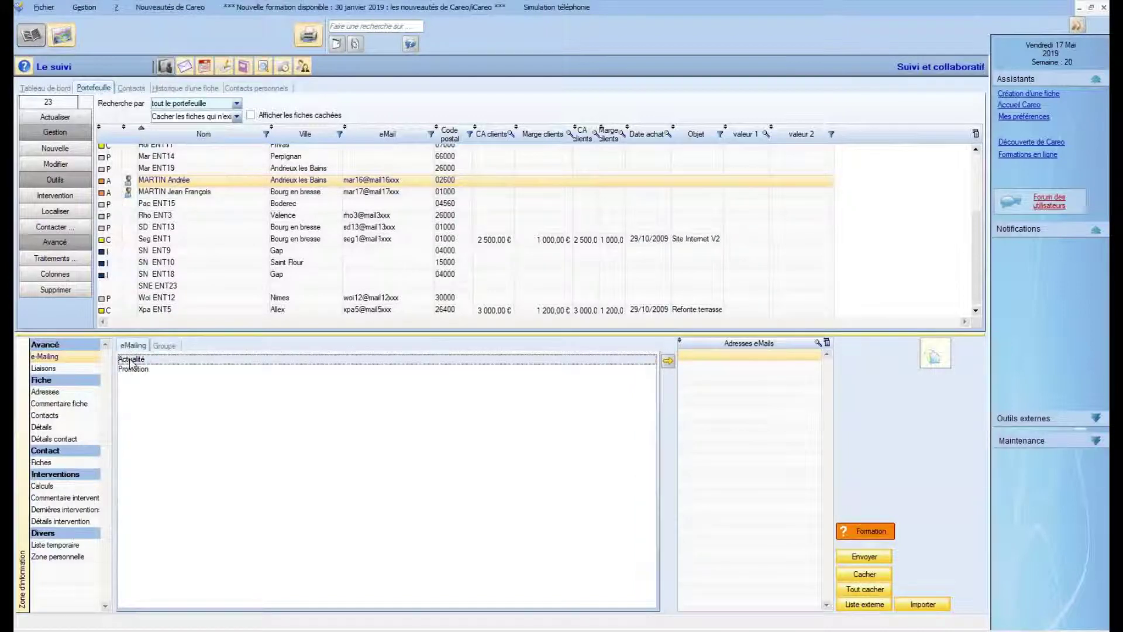
pyautogui.click(669, 363)
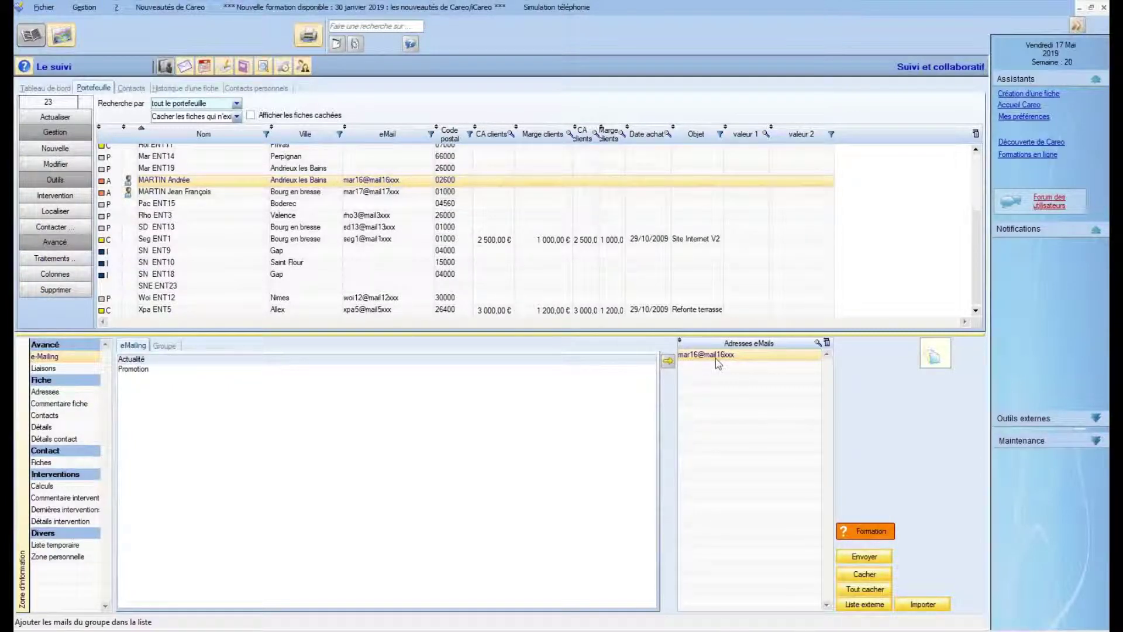
# - Select the SD ENT13 record in the portfolio
pyautogui.click(187, 230)
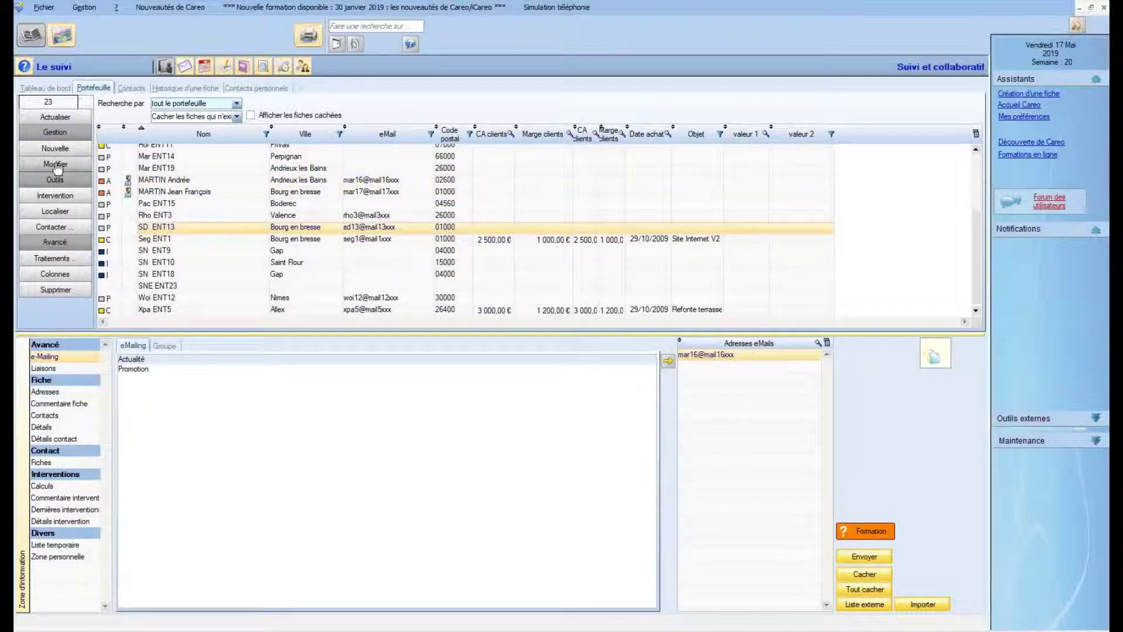